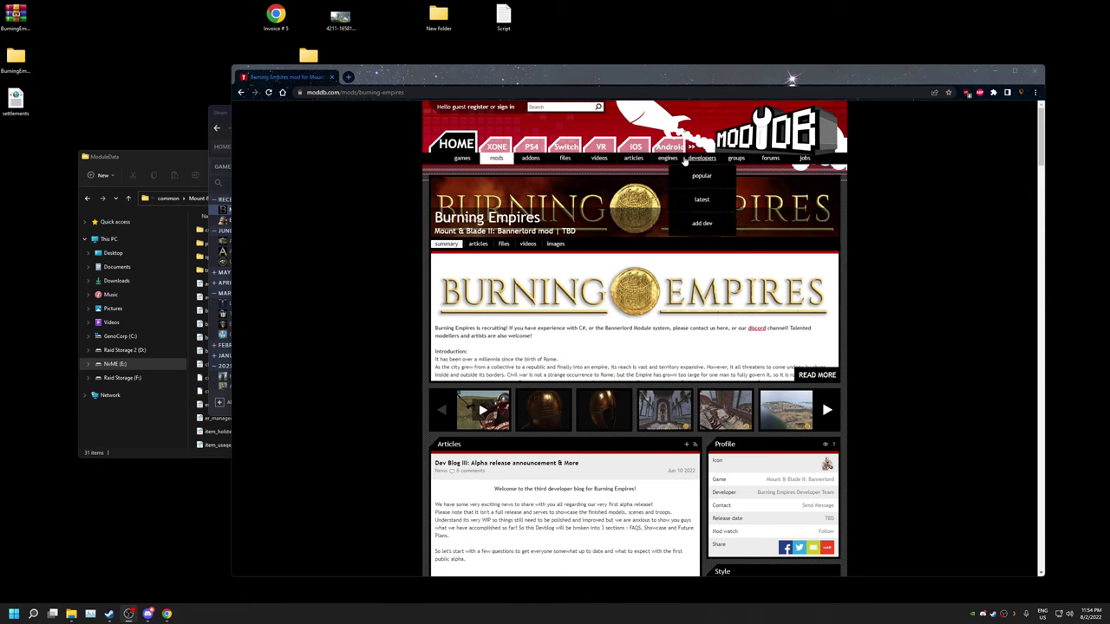
Show the files listing on ModDB's Burning Empires mod page.
{"action": "left_click", "coordinate": [512, 246]}
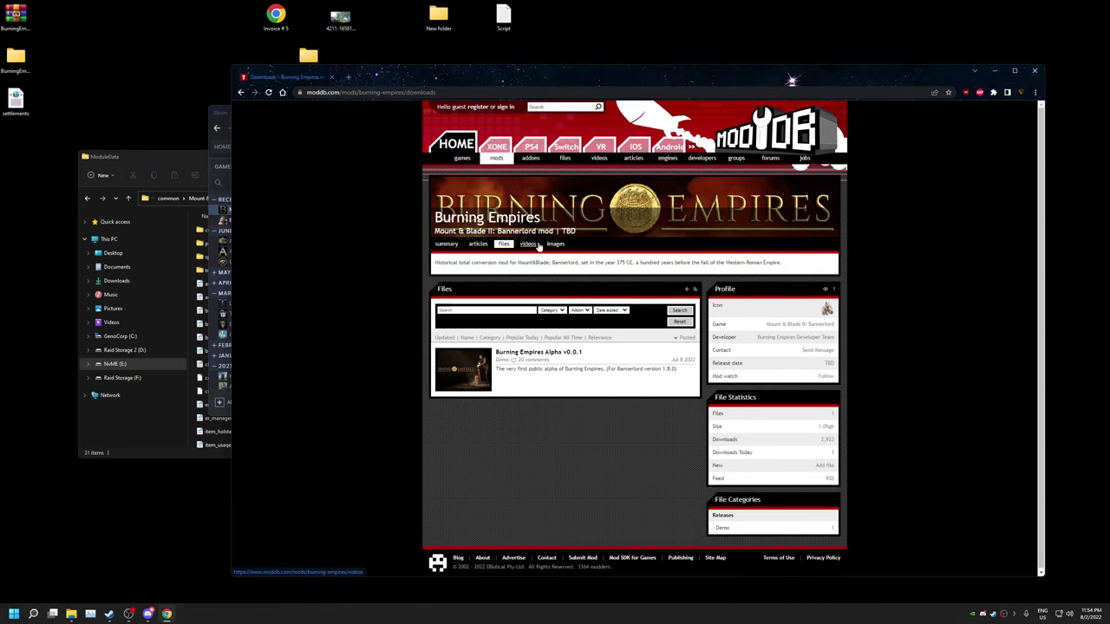
Keep Bannerlord on the e1.8.0 - beta branch in its Steam Betas settings.
{"action": "left_click", "coordinate": [225, 113]}
{"action": "left_click", "coordinate": [238, 113]}
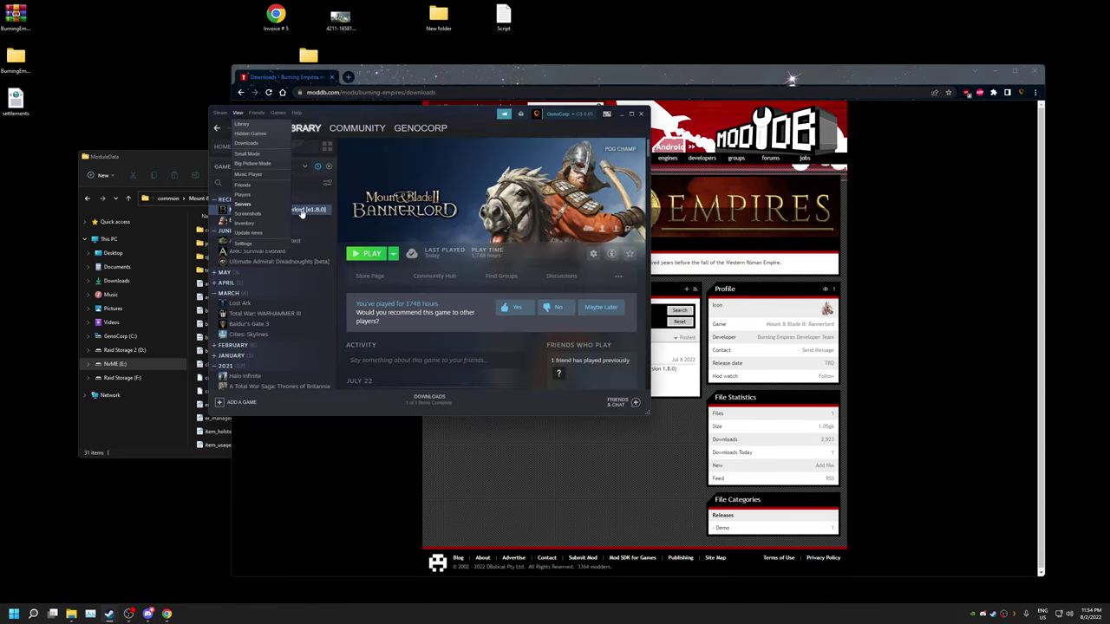
{"action": "right_click", "coordinate": [316, 214]}
{"action": "left_click", "coordinate": [335, 275]}
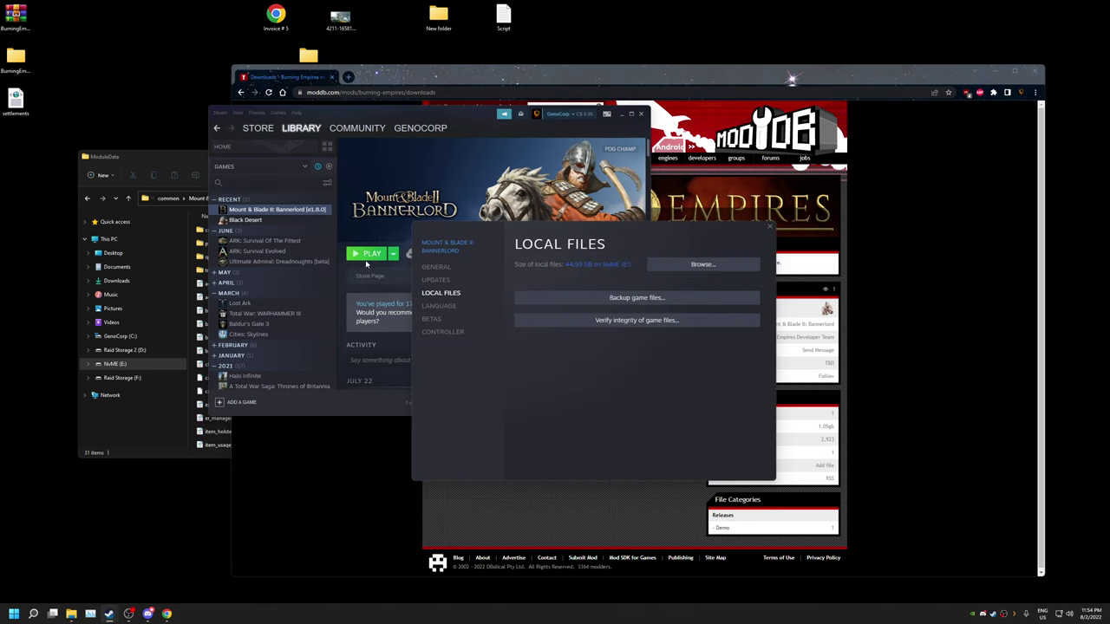
{"action": "left_click", "coordinate": [432, 319]}
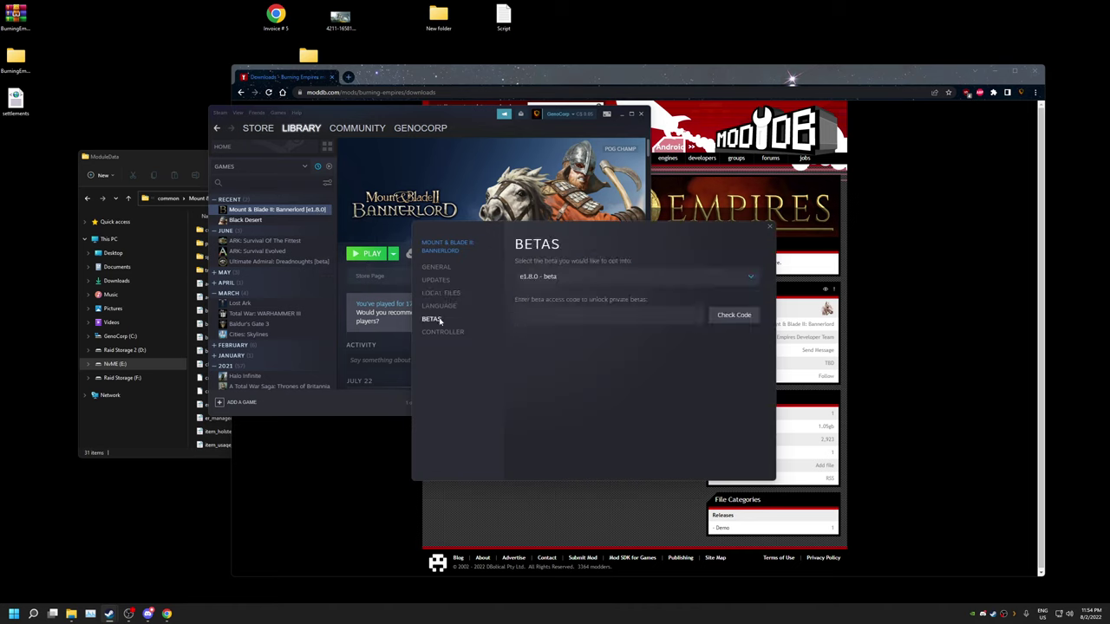
{"action": "left_click", "coordinate": [612, 278]}
{"action": "scroll", "coordinate": [597, 400], "scroll_direction": "down", "scroll_amount": 3}
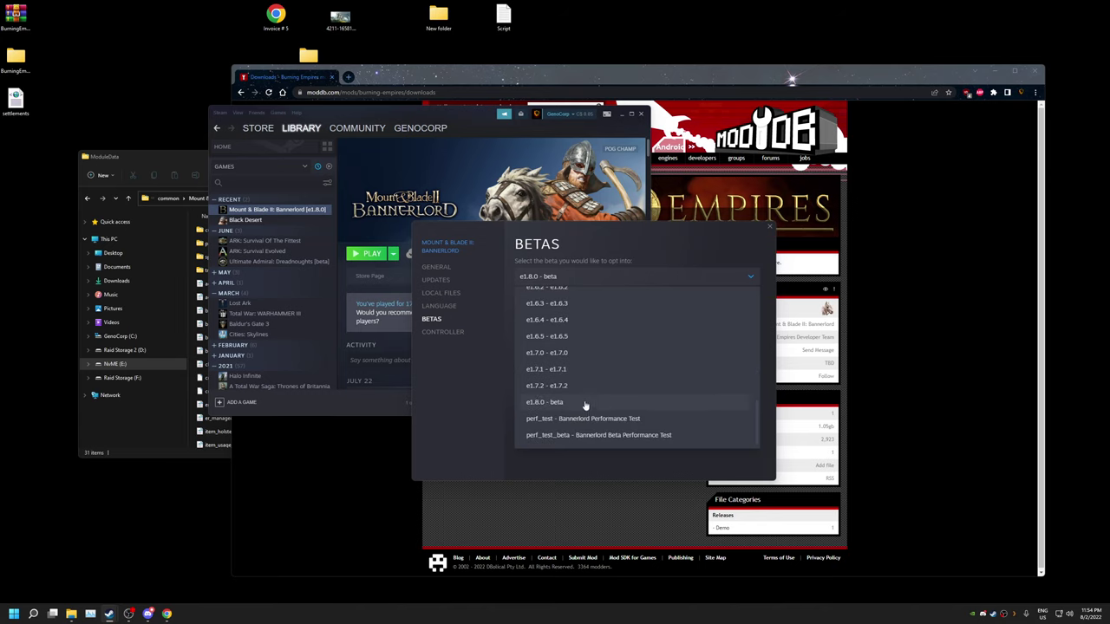
{"action": "left_click", "coordinate": [585, 405]}
Close Bannerlord's properties and open the Burning Empires Alpha v0.0.1 download page.
{"action": "left_click", "coordinate": [442, 293]}
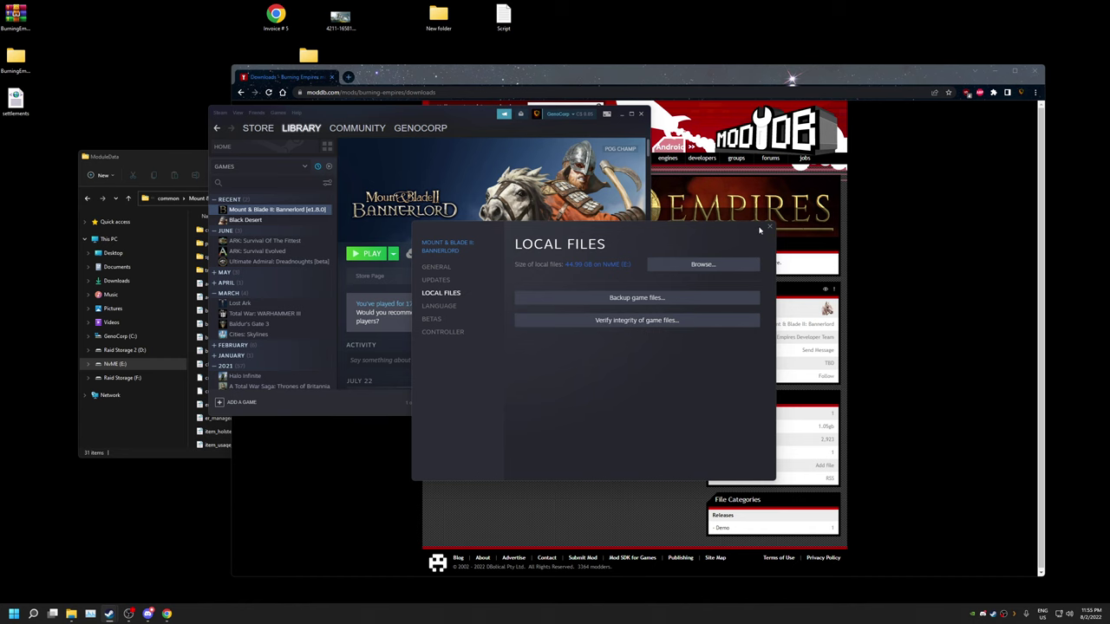
{"action": "left_click", "coordinate": [762, 229]}
{"action": "left_click", "coordinate": [625, 78]}
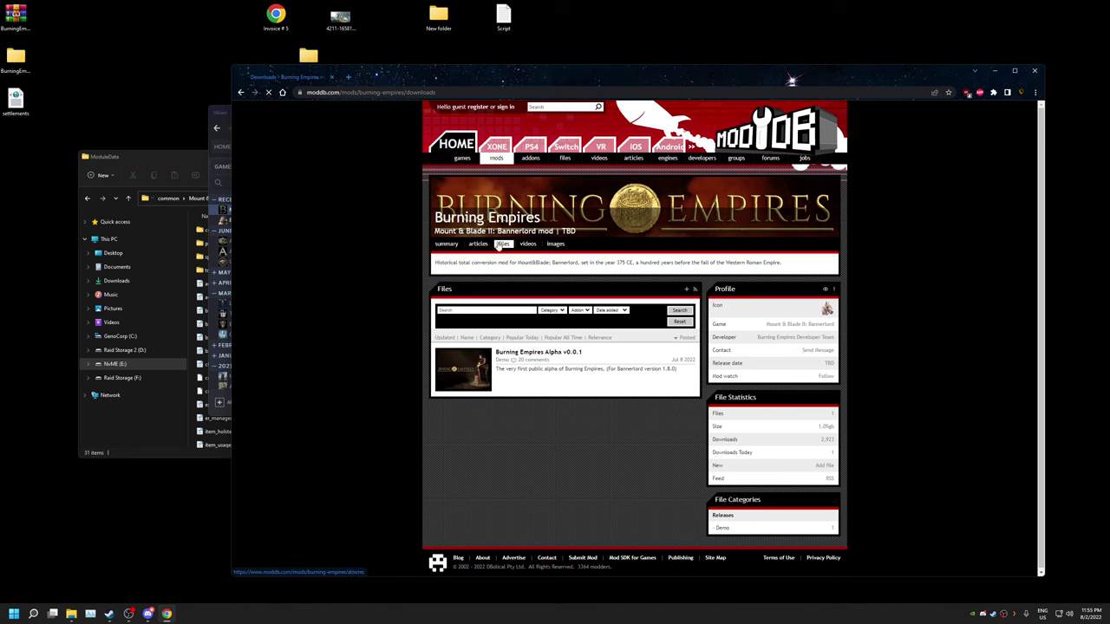
{"action": "left_click", "coordinate": [552, 358]}
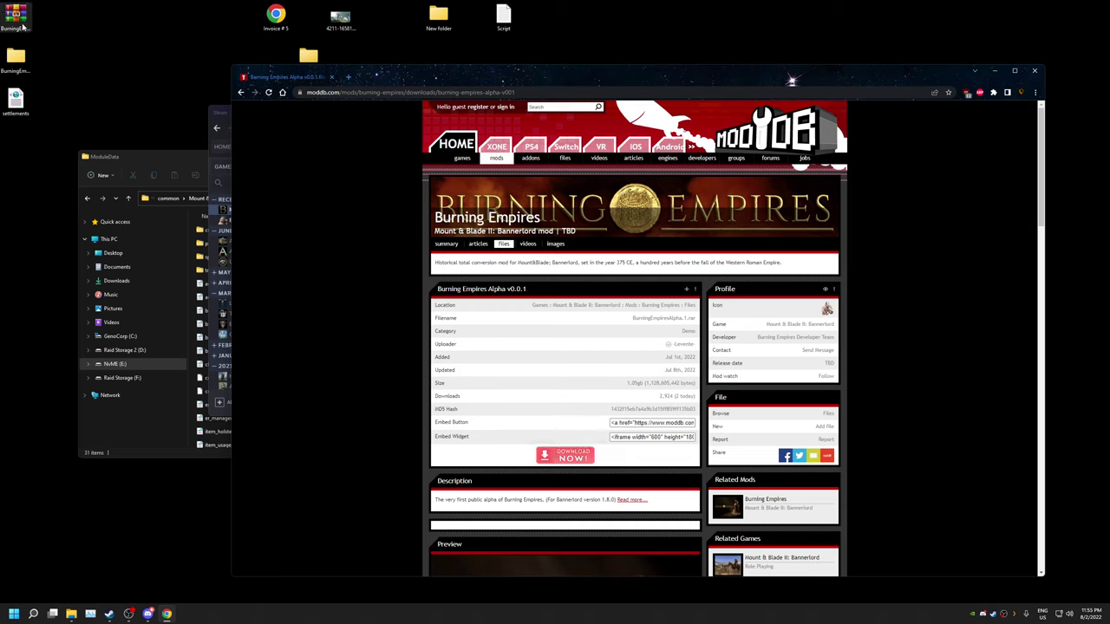
{"action": "right_click", "coordinate": [23, 27]}
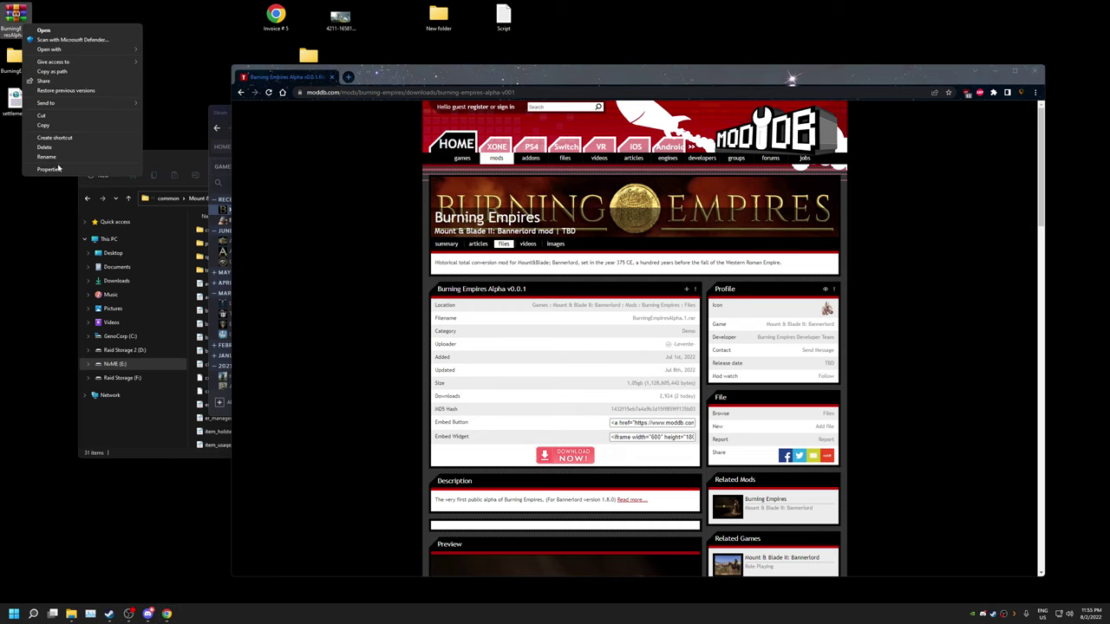
{"action": "left_click", "coordinate": [61, 172]}
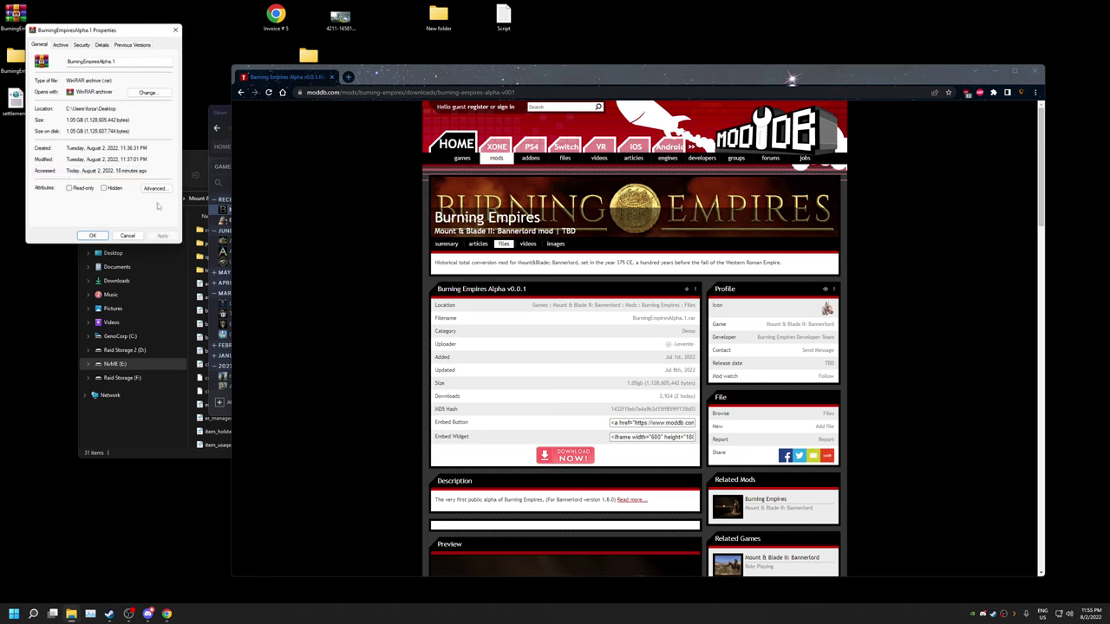
{"action": "left_click", "coordinate": [93, 236]}
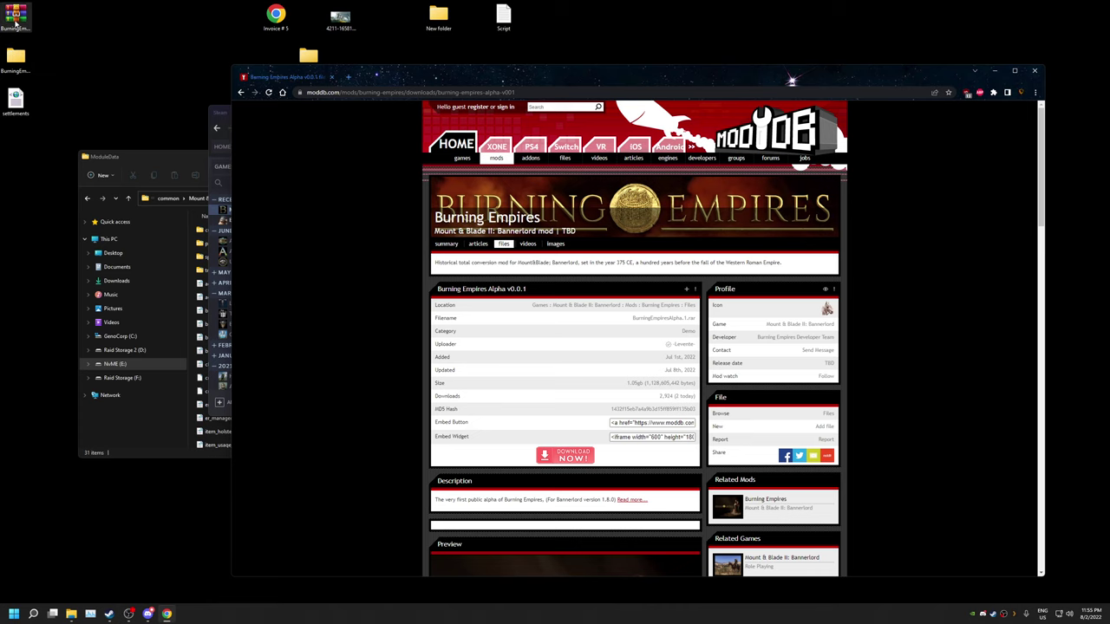
{"action": "double_click", "coordinate": [15, 24]}
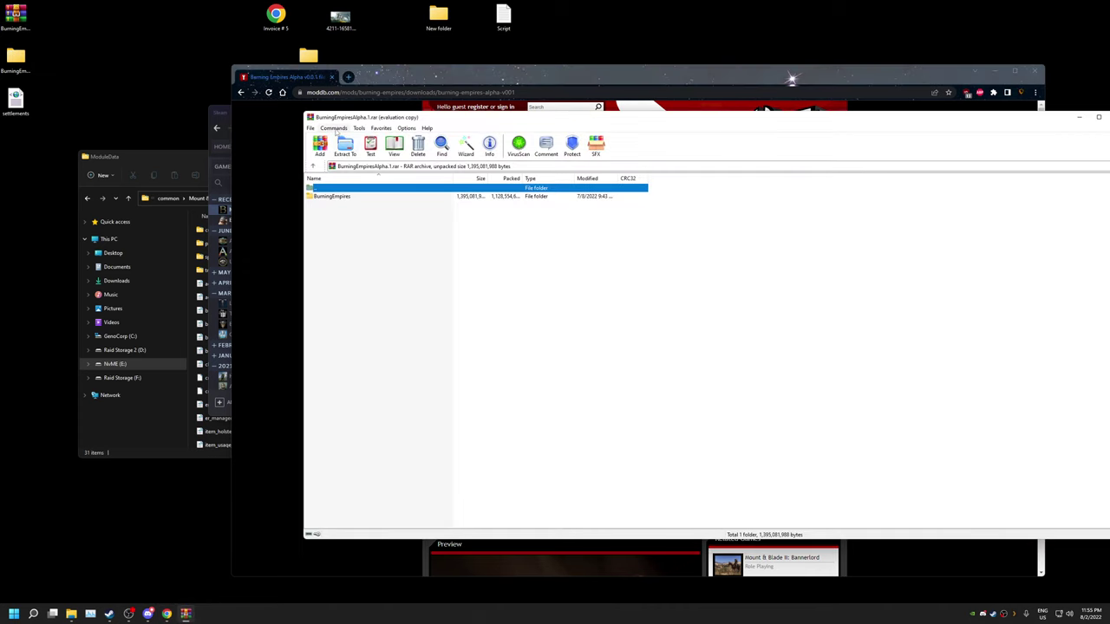
{"action": "left_click", "coordinate": [737, 332]}
{"action": "key", "text": "Escape"}
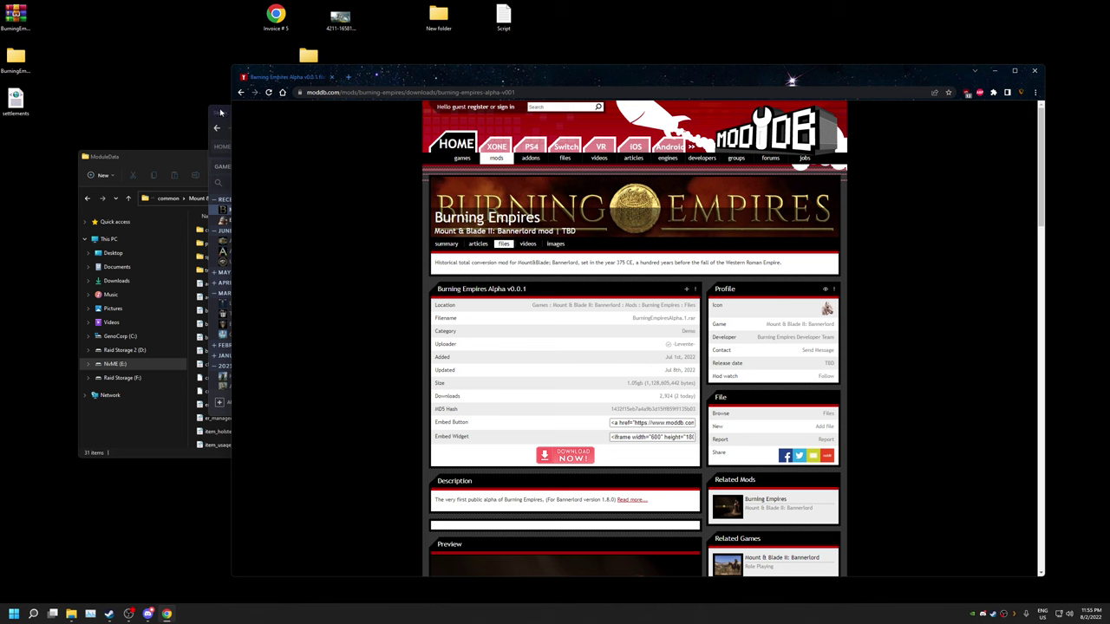
Show Bannerlord's Local Files properties in Steam, with its install on the NVMe (E:) drive.
{"action": "left_click", "coordinate": [221, 112]}
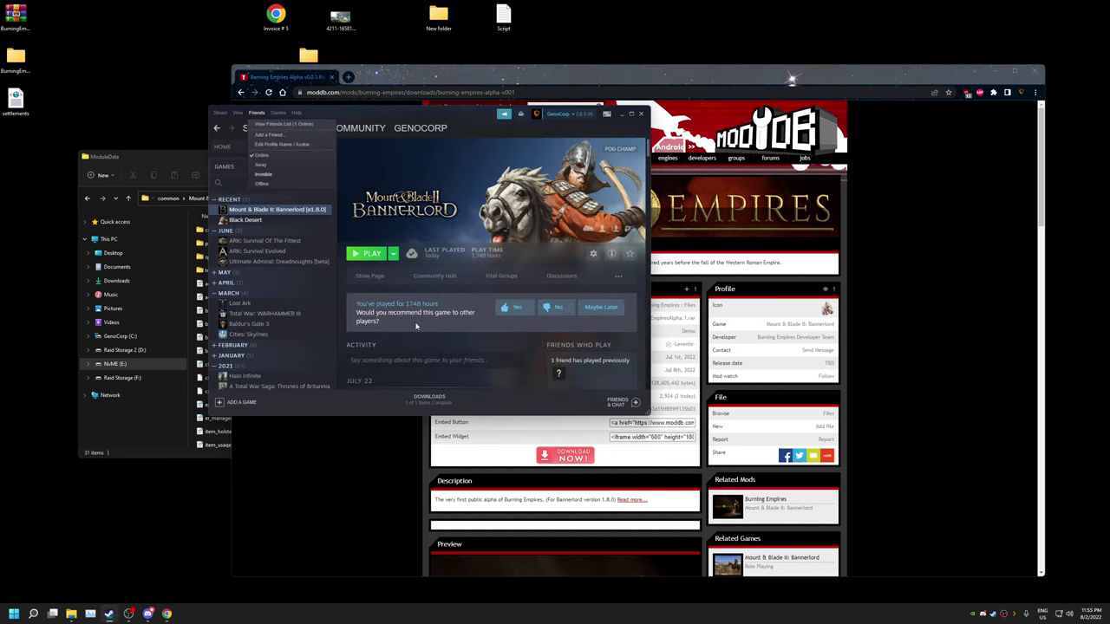
{"action": "left_click", "coordinate": [487, 393]}
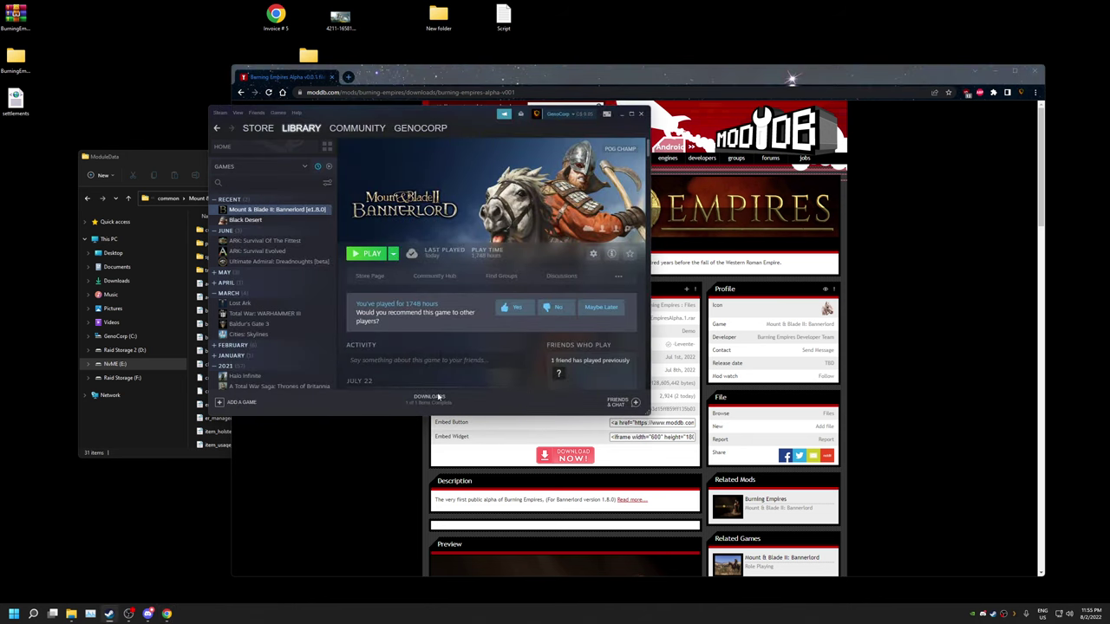
{"action": "right_click", "coordinate": [308, 214]}
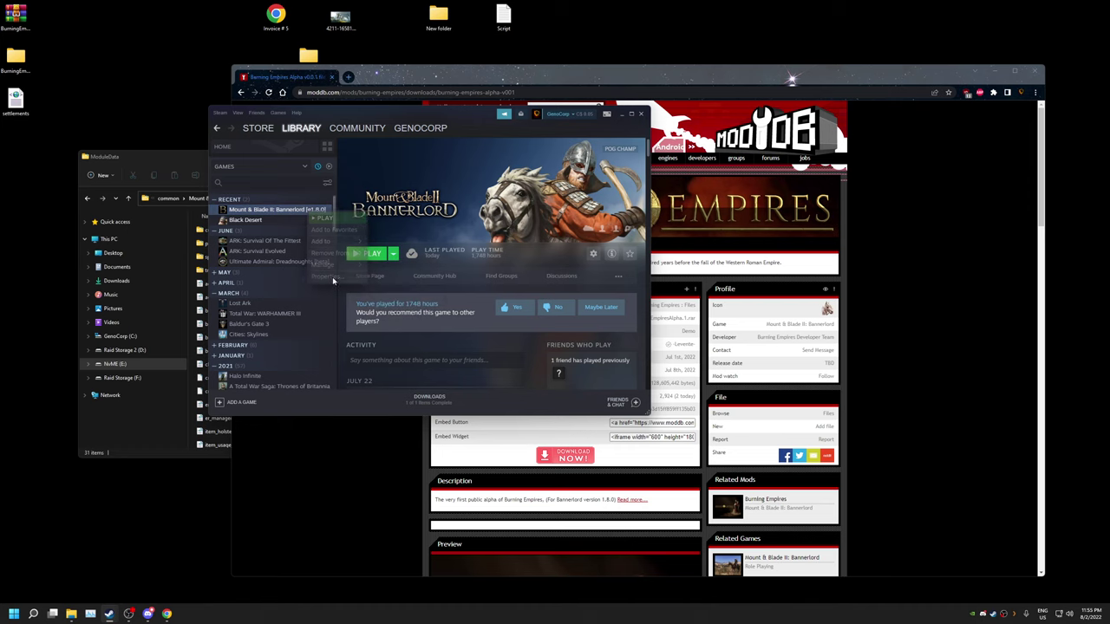
{"action": "left_click", "coordinate": [381, 289]}
{"action": "left_click", "coordinate": [358, 210]}
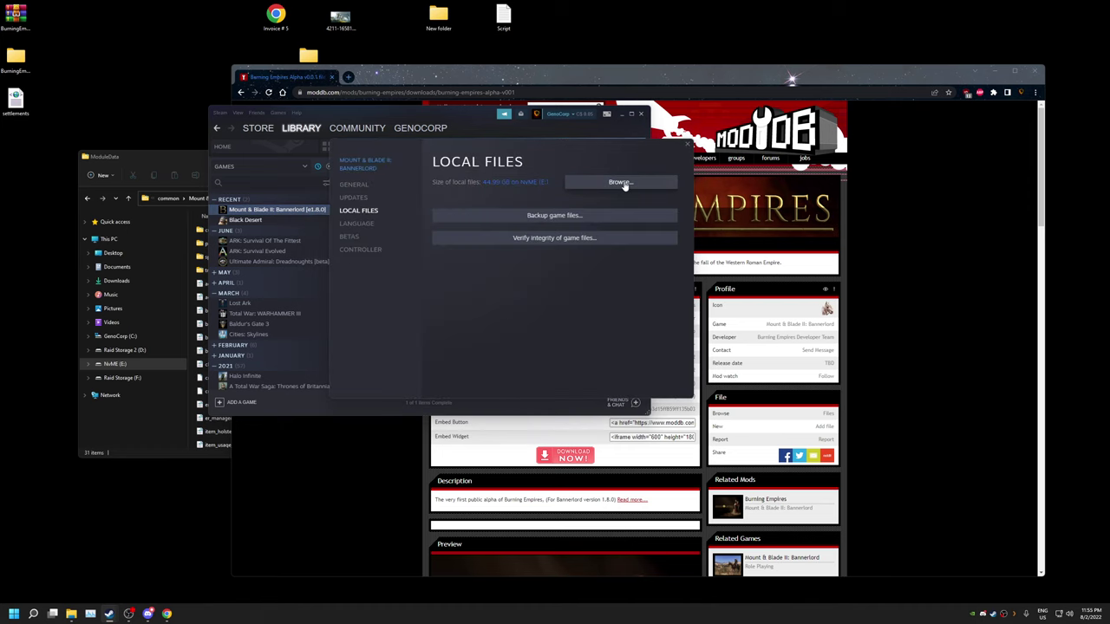
{"action": "left_click", "coordinate": [622, 181]}
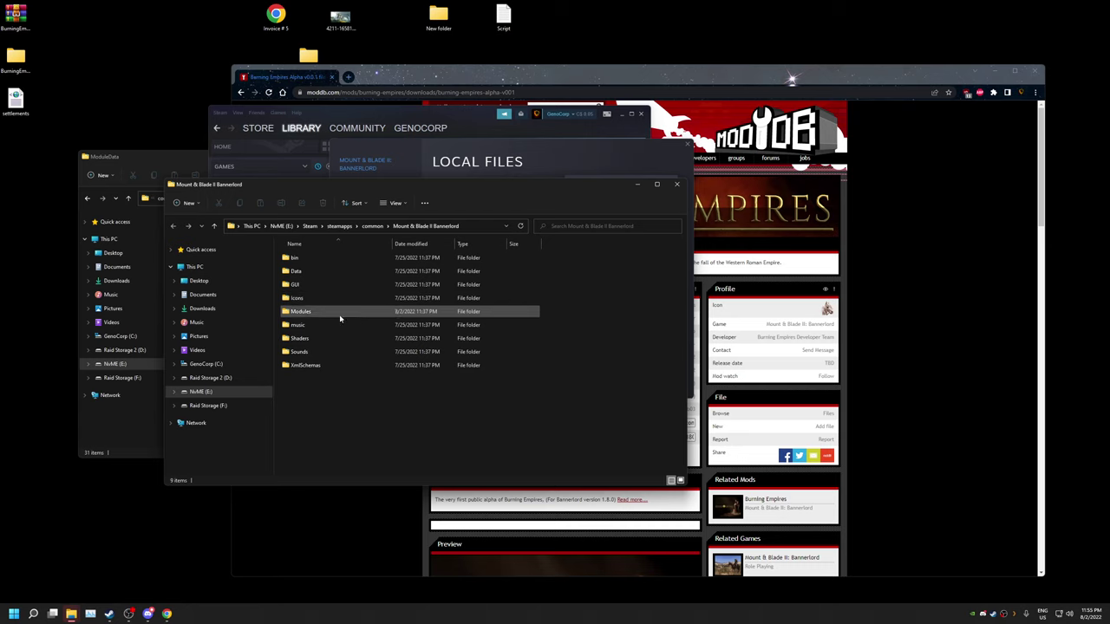
{"action": "double_click", "coordinate": [338, 314]}
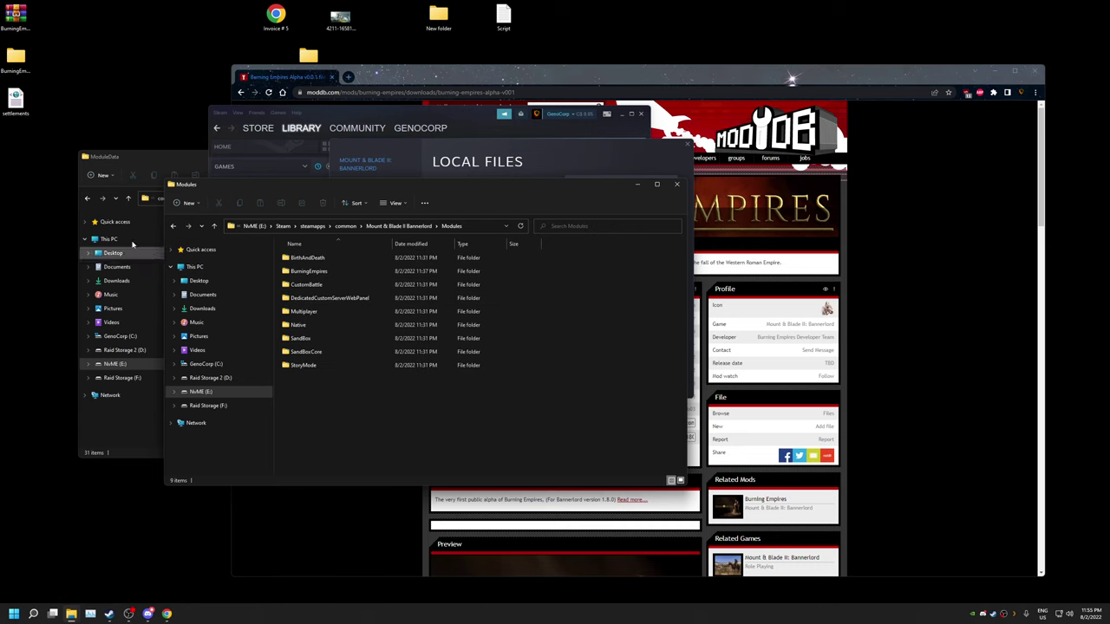
{"action": "mouse_move", "coordinate": [15, 59]}
{"action": "left_mouse_down"}
{"action": "mouse_move", "coordinate": [396, 404]}
{"action": "mouse_move", "coordinate": [199, 248]}
{"action": "mouse_move", "coordinate": [17, 56]}
{"action": "left_mouse_up"}
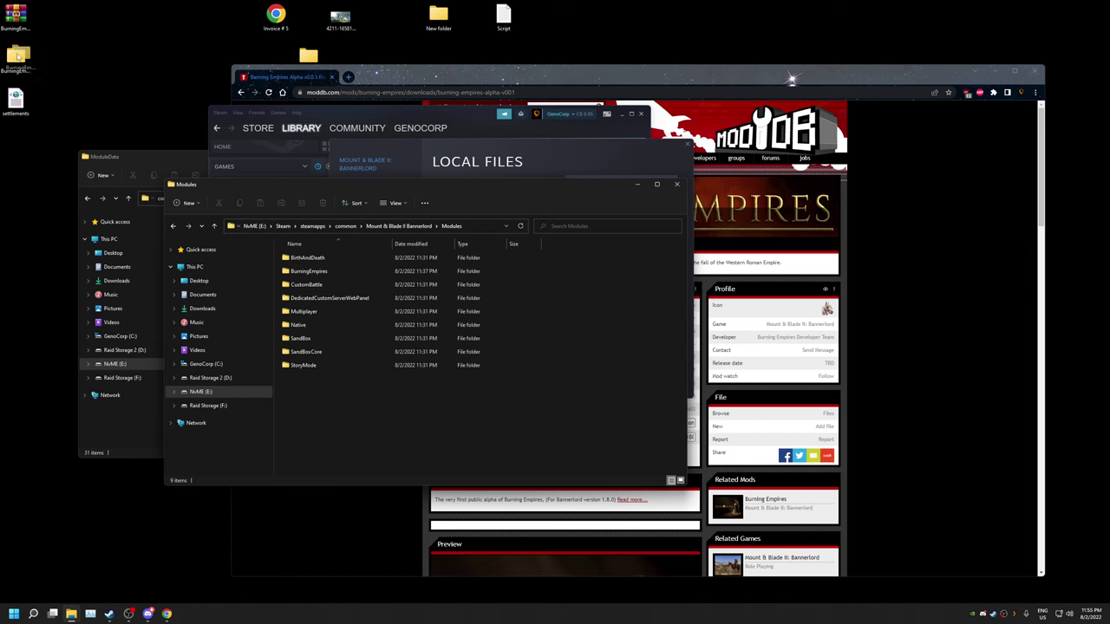
{"action": "left_click", "coordinate": [676, 184]}
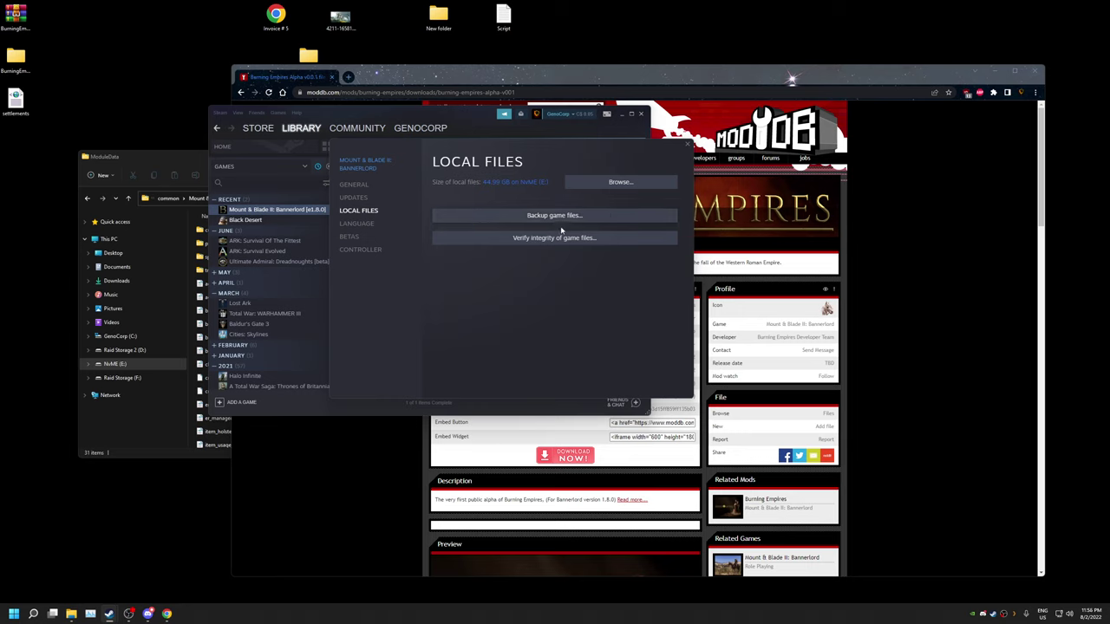
Check Bannerlord's patch notes, then go from the mod page to the Burning Empires Discord.
{"action": "left_click", "coordinate": [484, 138]}
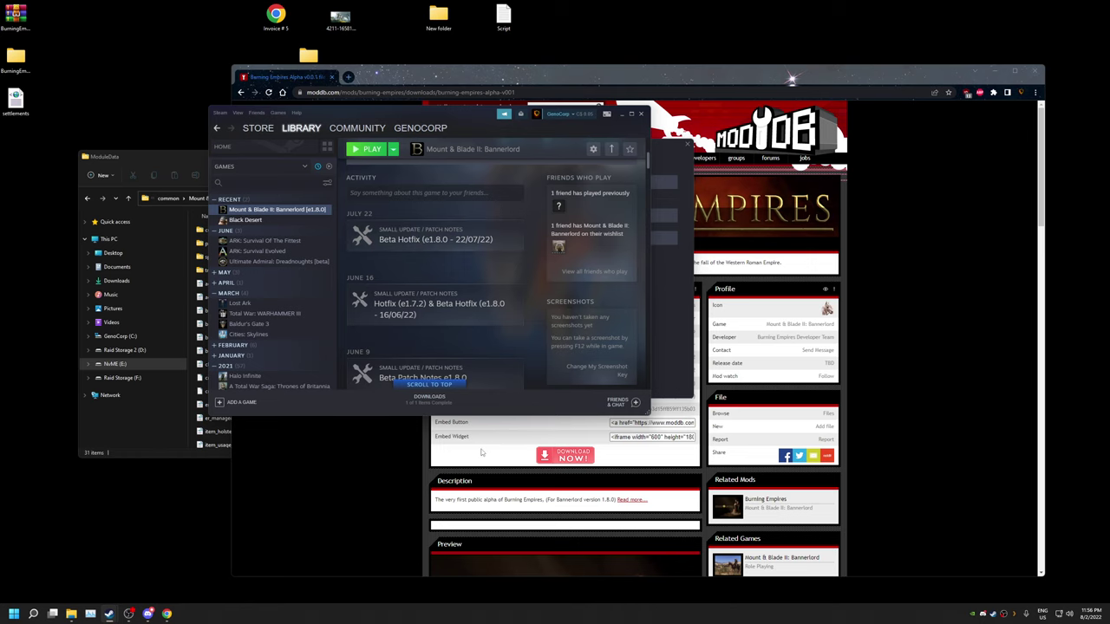
{"action": "left_click", "coordinate": [387, 65]}
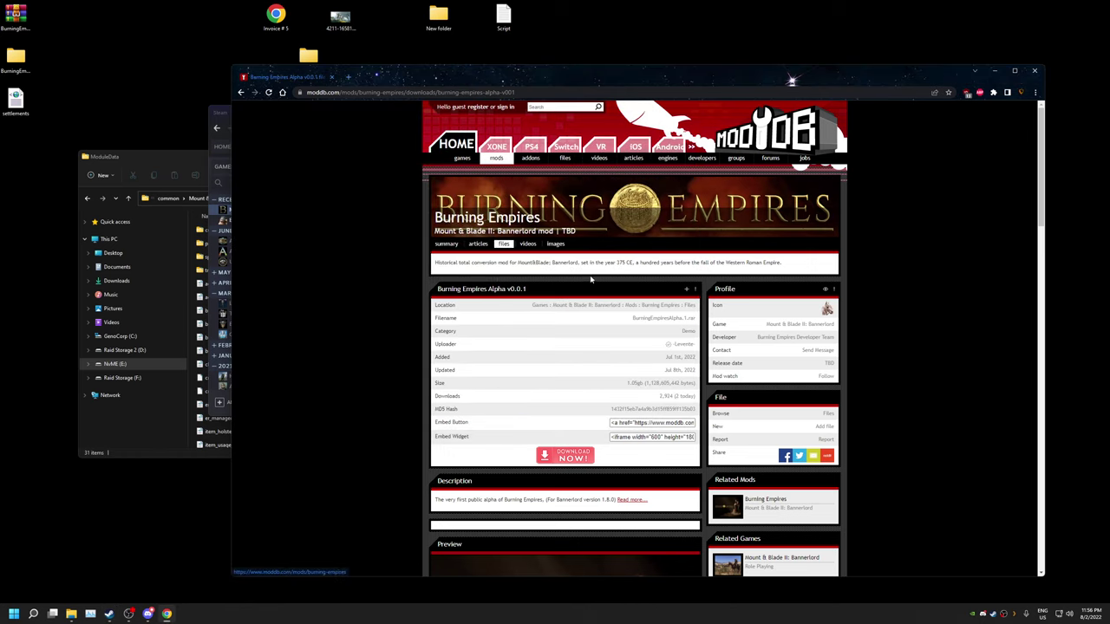
{"action": "left_click", "coordinate": [560, 300]}
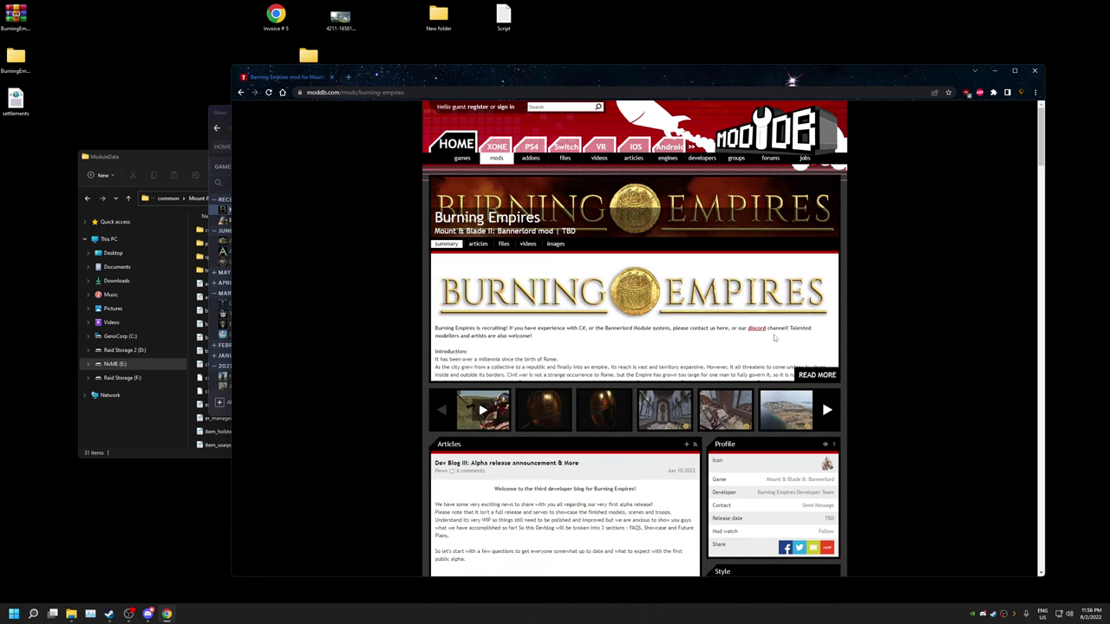
{"action": "left_click", "coordinate": [983, 612]}
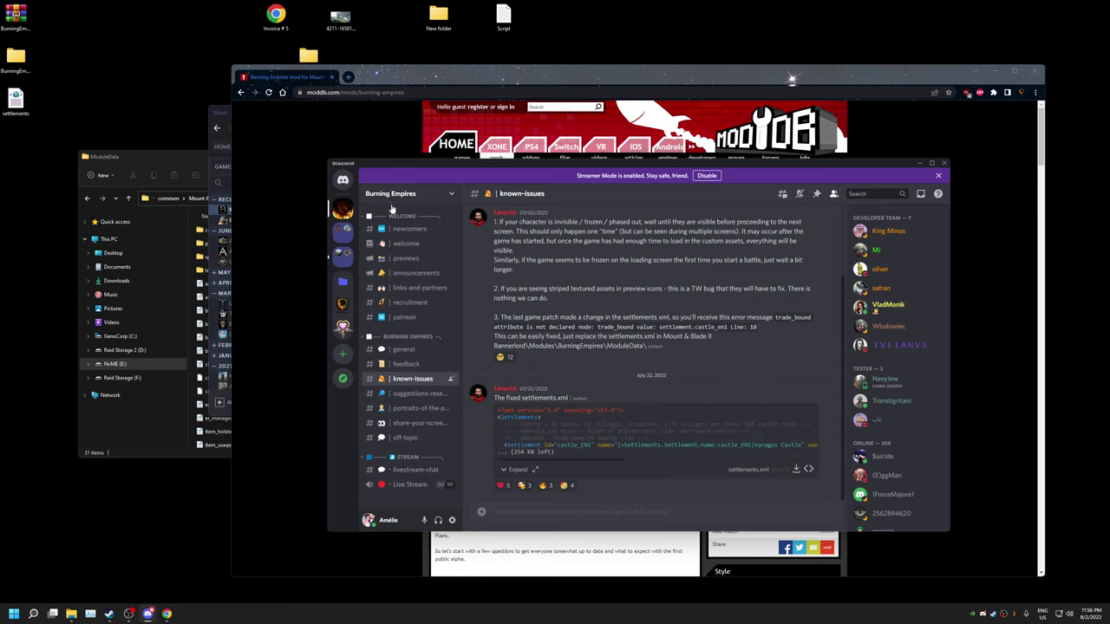
Browse Bannerlord's installed files to the Modules\BurningEmpires folder.
{"action": "left_click", "coordinate": [217, 115]}
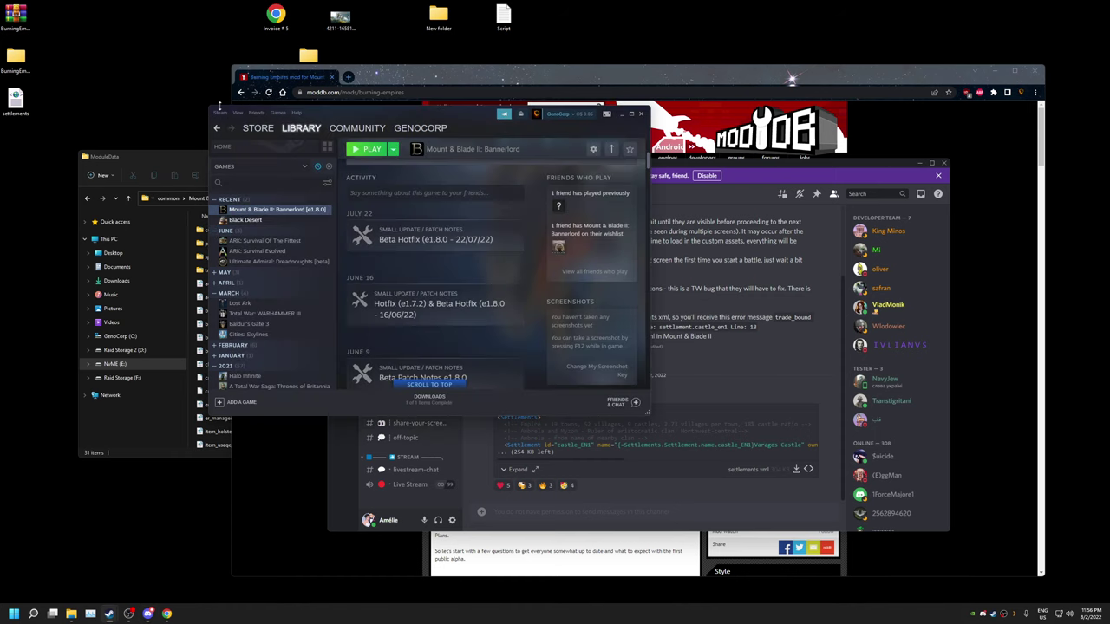
{"action": "right_click", "coordinate": [291, 209]}
{"action": "left_click", "coordinate": [395, 298]}
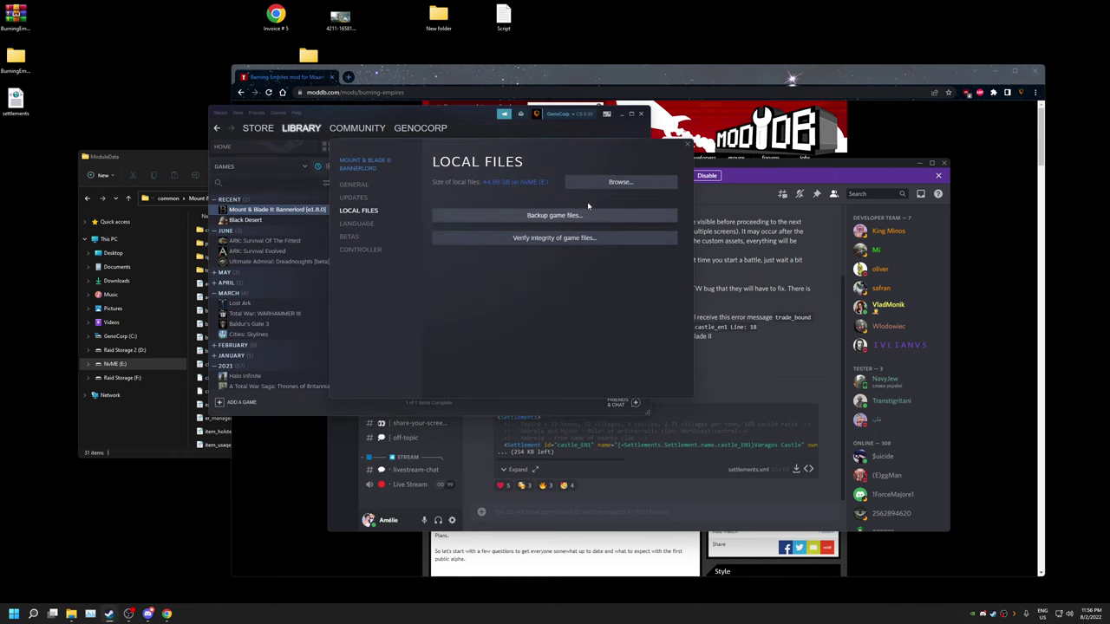
{"action": "left_click", "coordinate": [613, 183]}
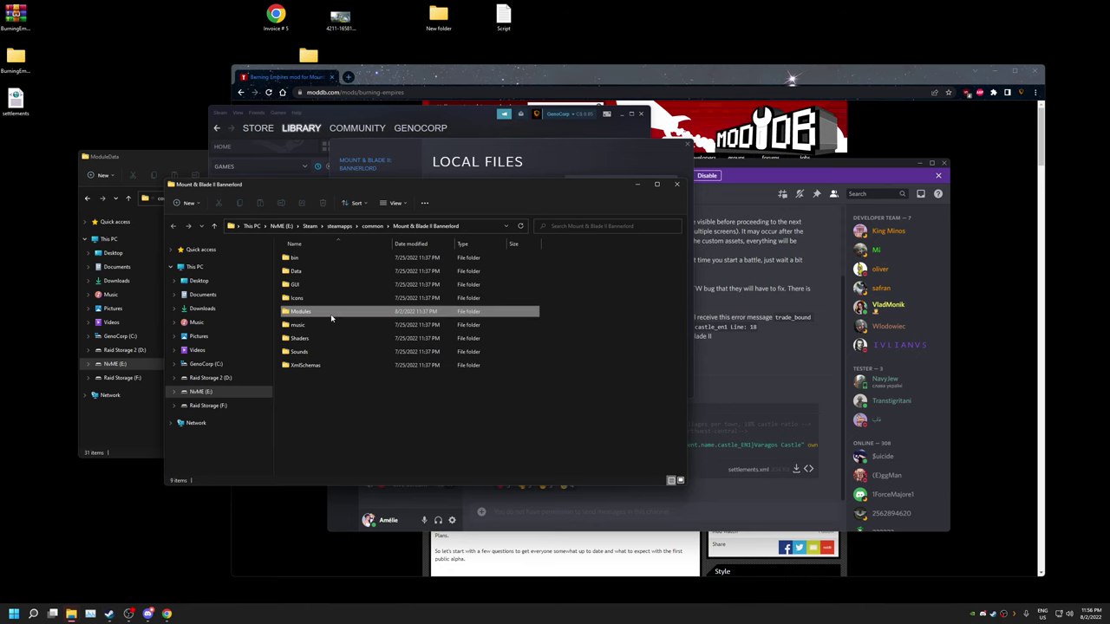
{"action": "double_click", "coordinate": [303, 311]}
{"action": "double_click", "coordinate": [321, 273]}
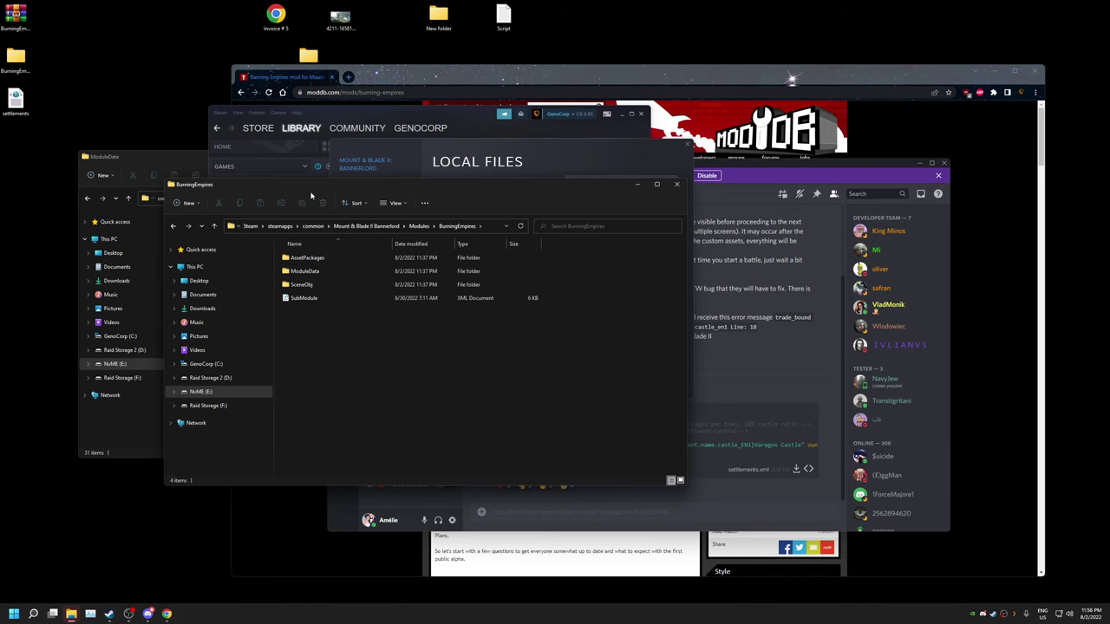
Copy the desktop settlements.xml into ModuleData, replacing the existing file.
{"action": "left_click_drag", "start_coordinate": [312, 189], "coordinate": [433, 199]}
{"action": "double_click", "coordinate": [425, 281]}
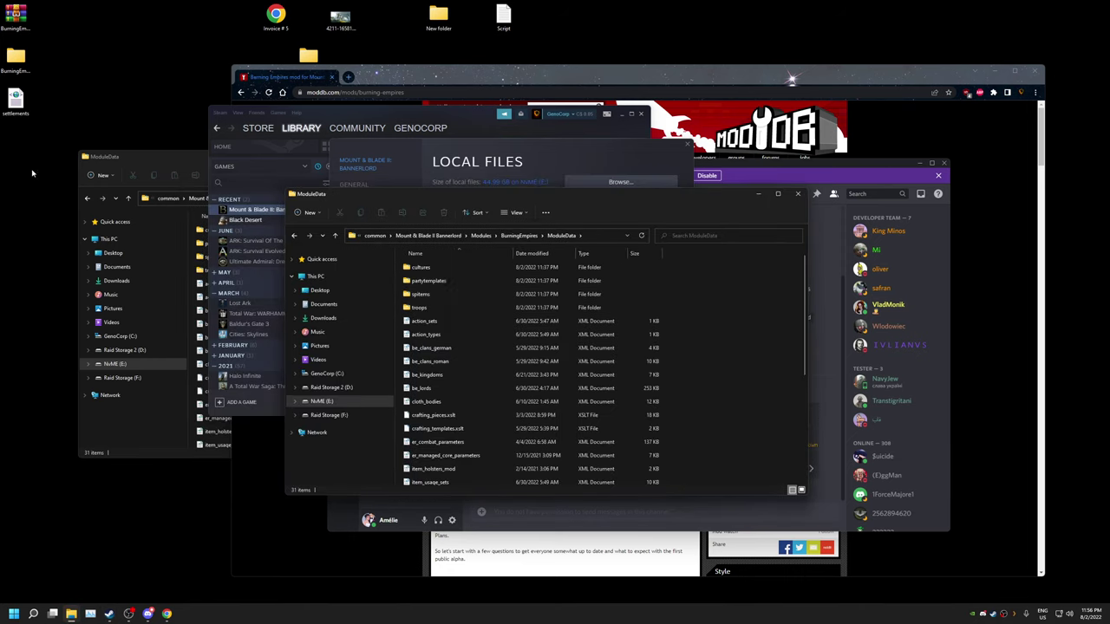
{"action": "mouse_move", "coordinate": [15, 100]}
{"action": "left_mouse_down"}
{"action": "mouse_move", "coordinate": [503, 374]}
{"action": "mouse_move", "coordinate": [726, 461]}
{"action": "left_mouse_up"}
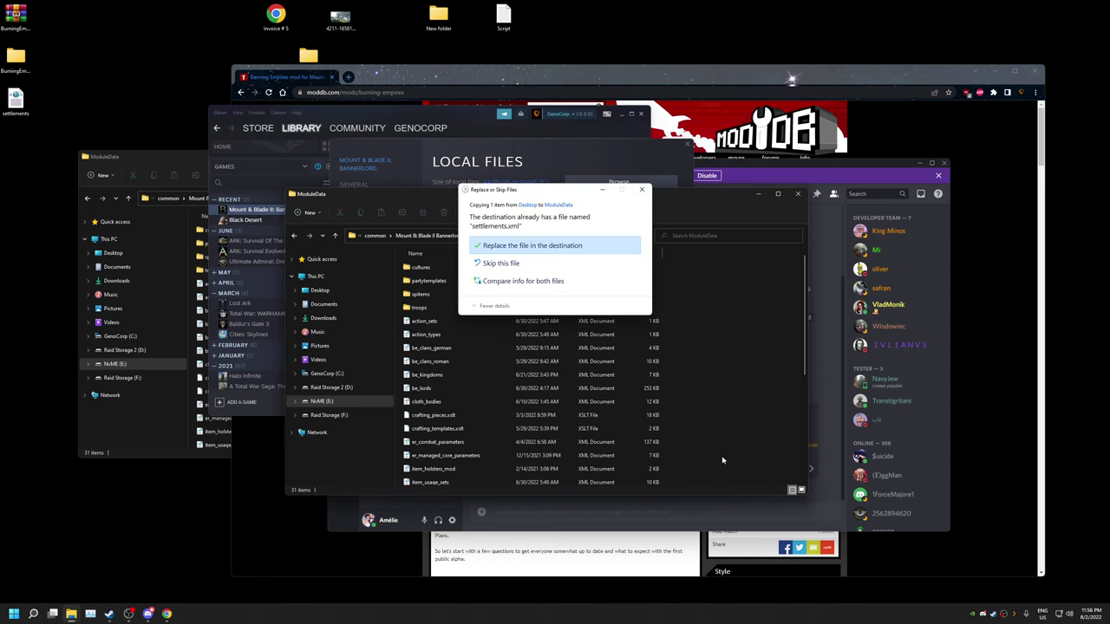
{"action": "left_click", "coordinate": [510, 248]}
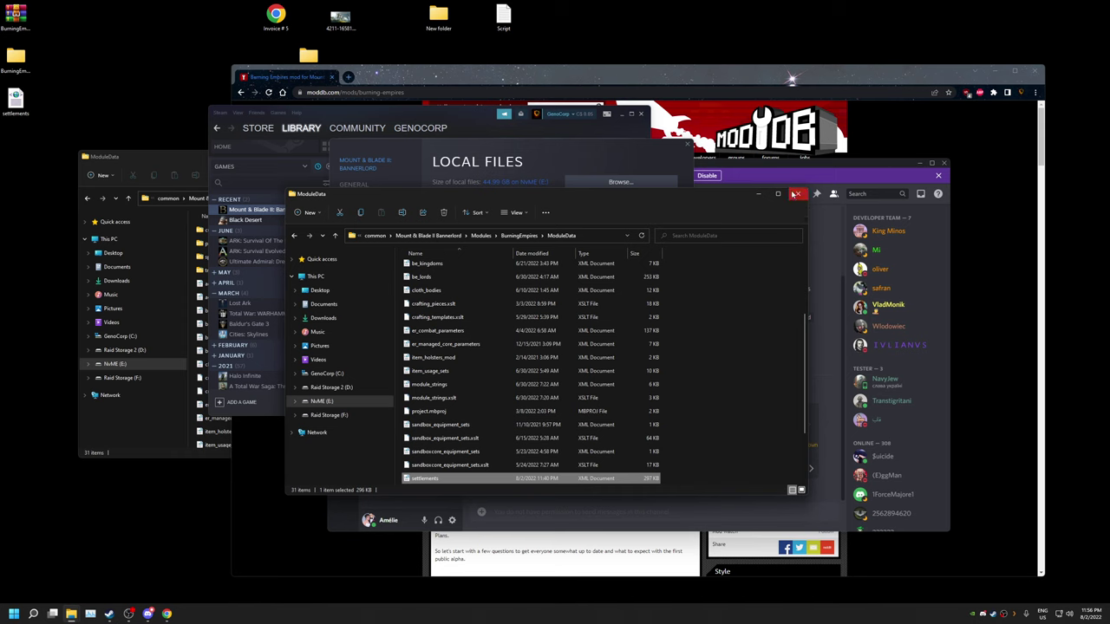
Close Explorer and the Properties window, then launch Bannerlord via Steam and its launcher.
{"action": "left_click", "coordinate": [792, 194]}
{"action": "left_click", "coordinate": [689, 146]}
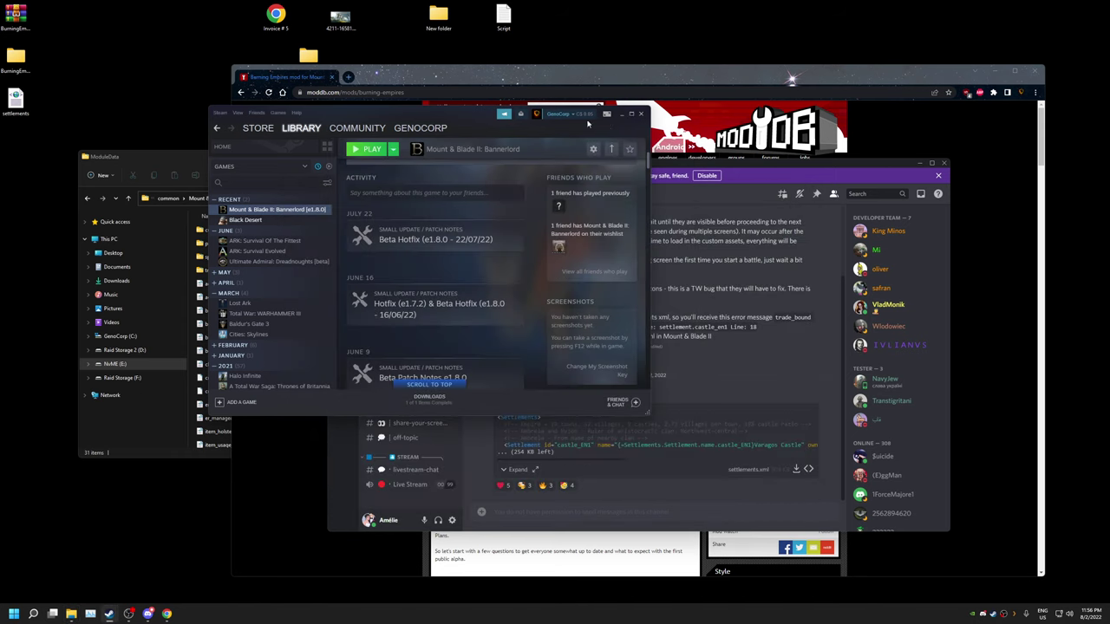
{"action": "left_click", "coordinate": [368, 149]}
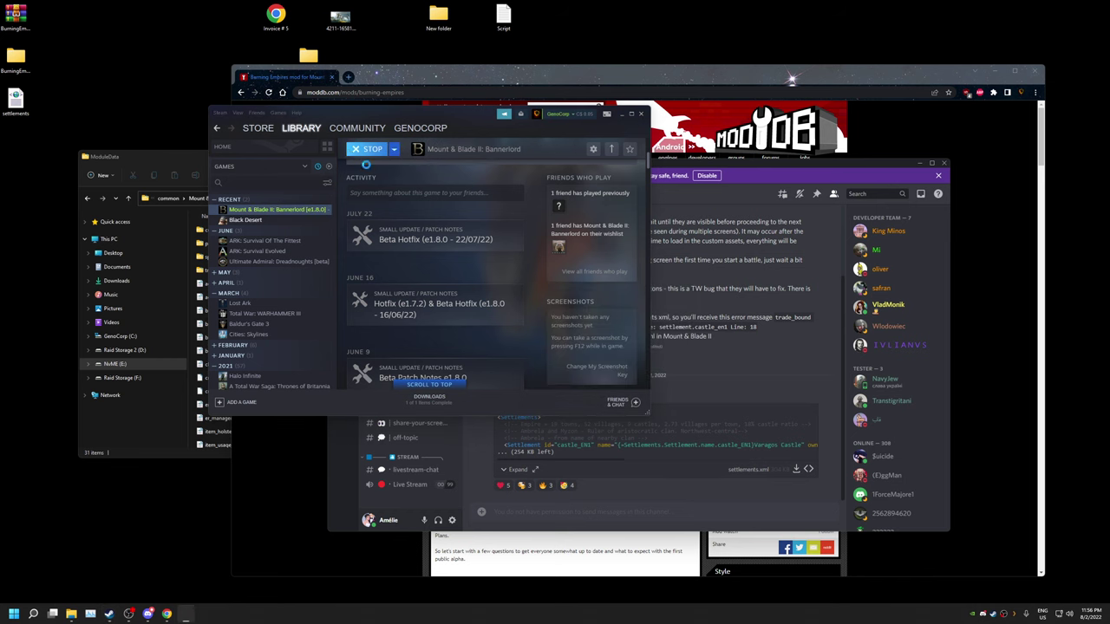
{"action": "left_click", "coordinate": [396, 424]}
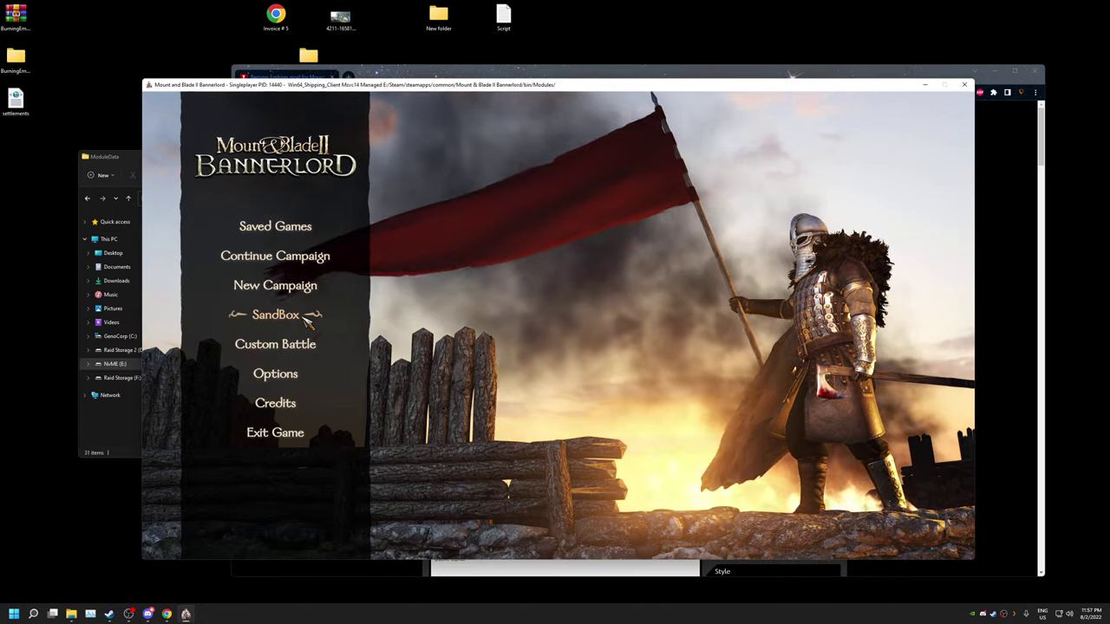
Begin a SandBox campaign with a Roman character from a Foresters family.
{"action": "left_click", "coordinate": [305, 318]}
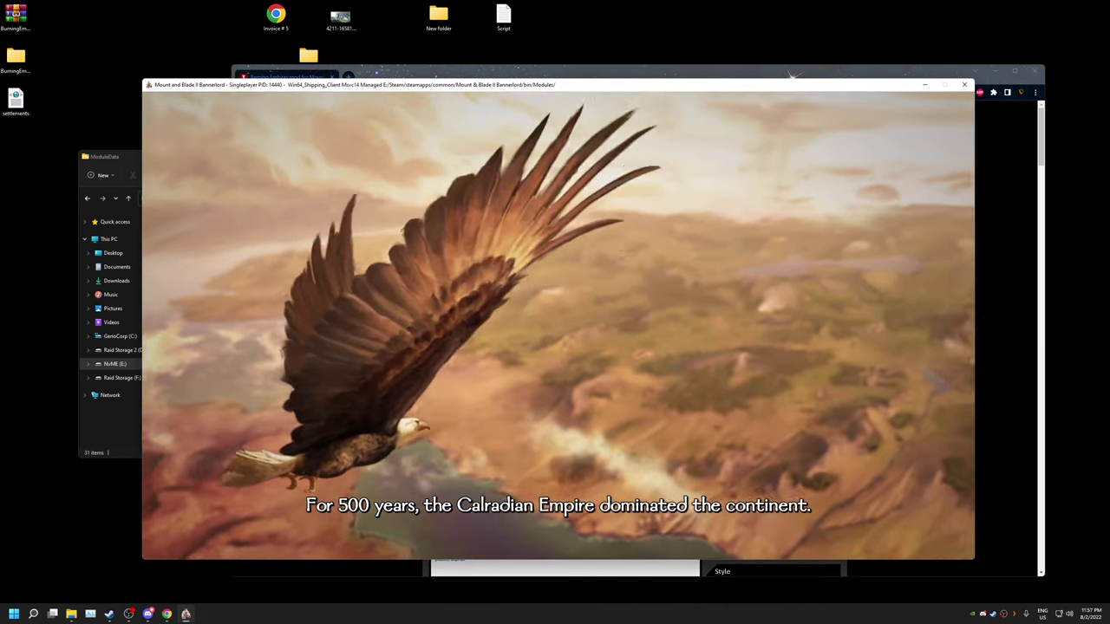
{"action": "left_click", "coordinate": [561, 332]}
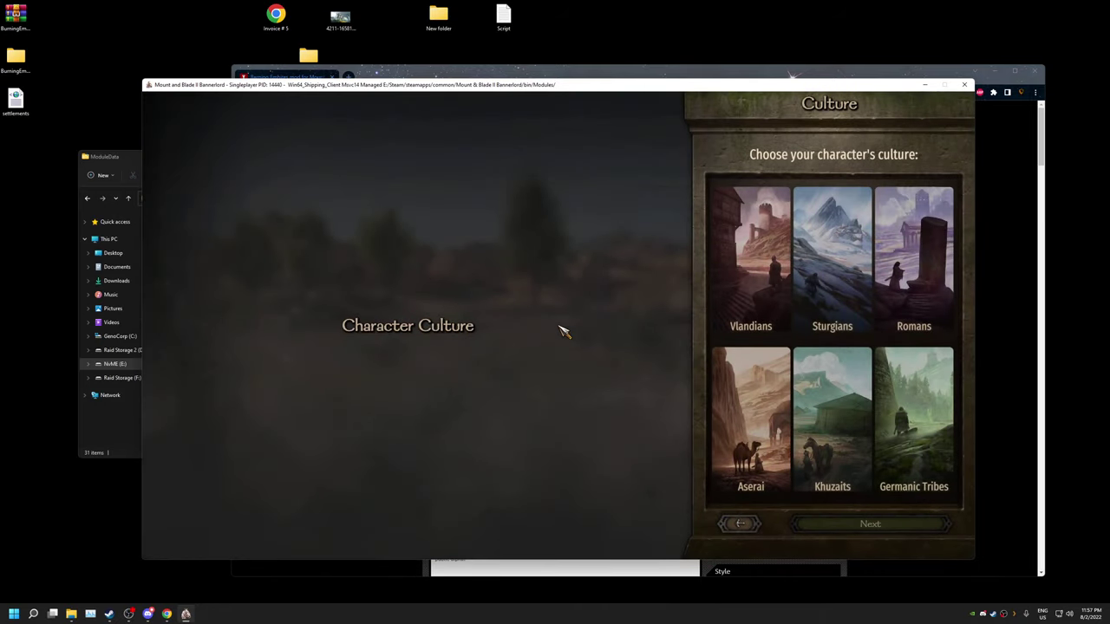
{"action": "left_click", "coordinate": [916, 286]}
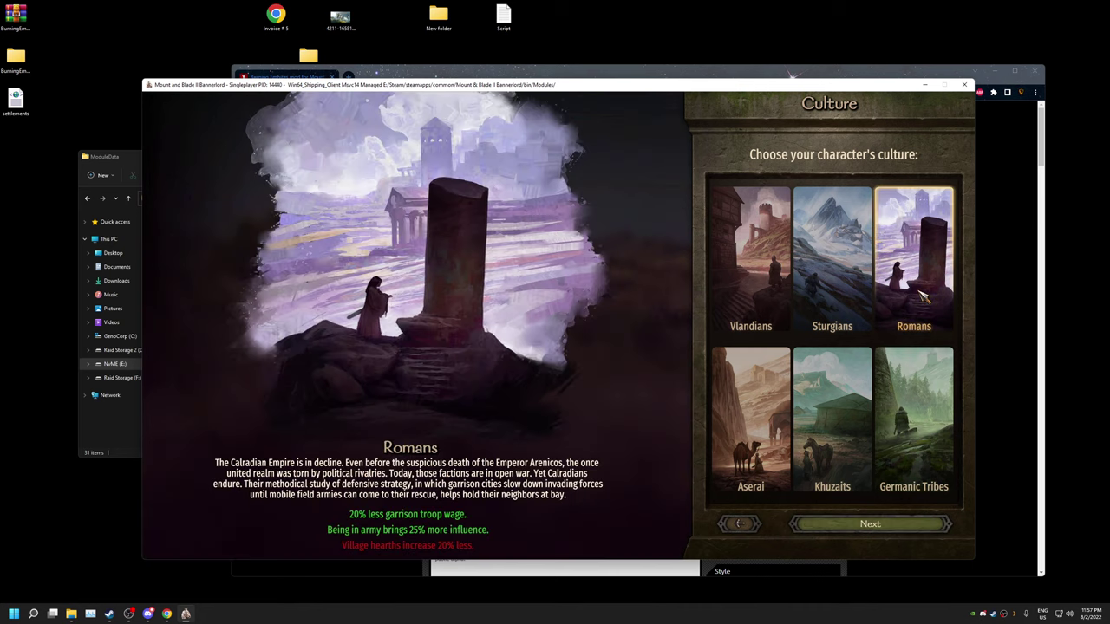
{"action": "left_click", "coordinate": [857, 525]}
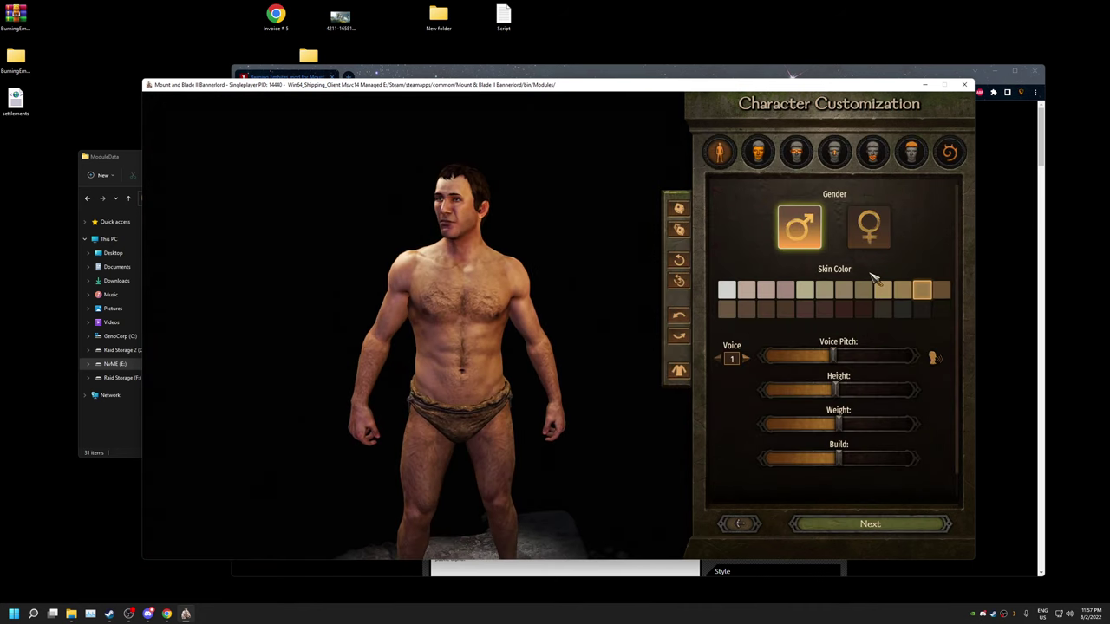
{"action": "left_click", "coordinate": [893, 524]}
{"action": "left_click", "coordinate": [881, 322]}
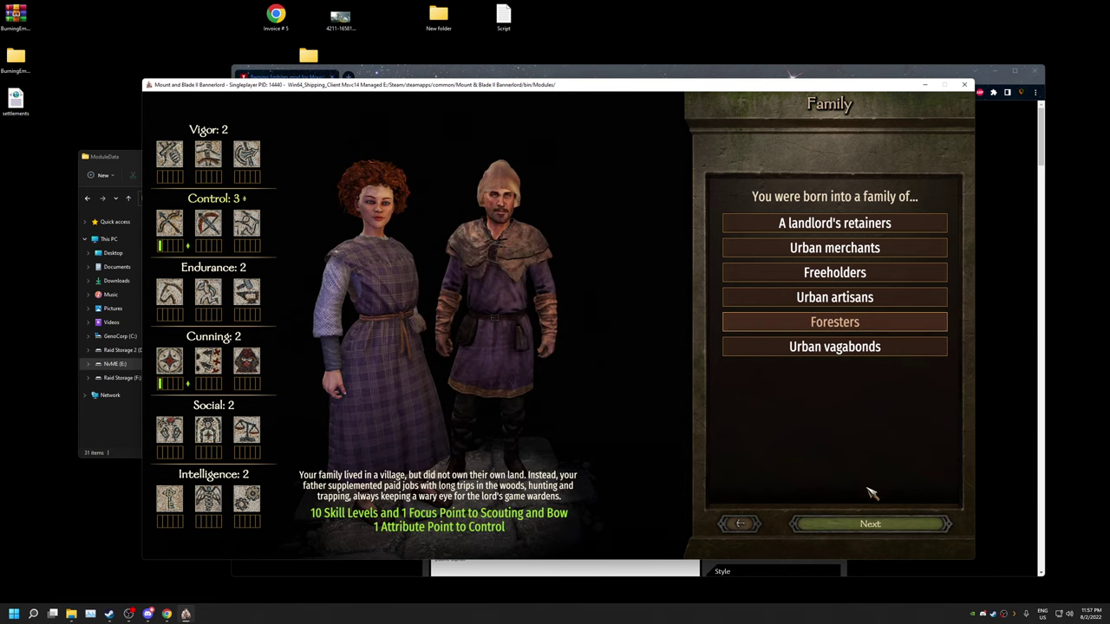
Pick the horses childhood, market selling, camp followers and famous escapade backgrounds.
{"action": "left_click", "coordinate": [872, 524]}
{"action": "left_click", "coordinate": [879, 348]}
{"action": "left_click", "coordinate": [882, 523]}
{"action": "left_click", "coordinate": [864, 362]}
{"action": "left_click", "coordinate": [867, 523]}
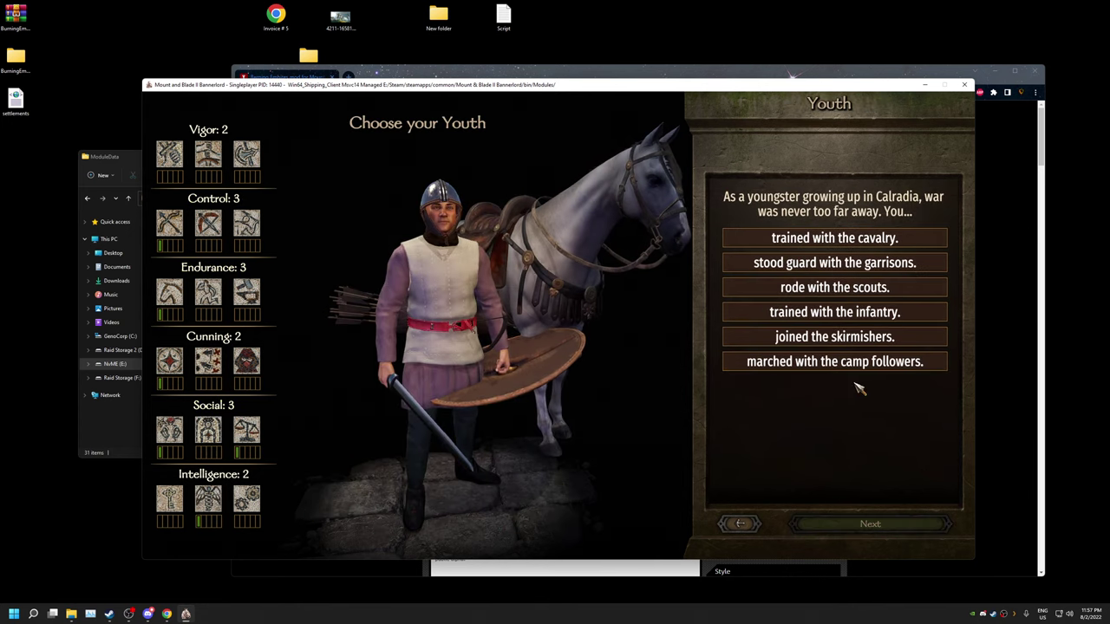
{"action": "left_click", "coordinate": [834, 362]}
{"action": "left_click", "coordinate": [870, 523]}
{"action": "left_click", "coordinate": [834, 336]}
{"action": "left_click", "coordinate": [869, 523]}
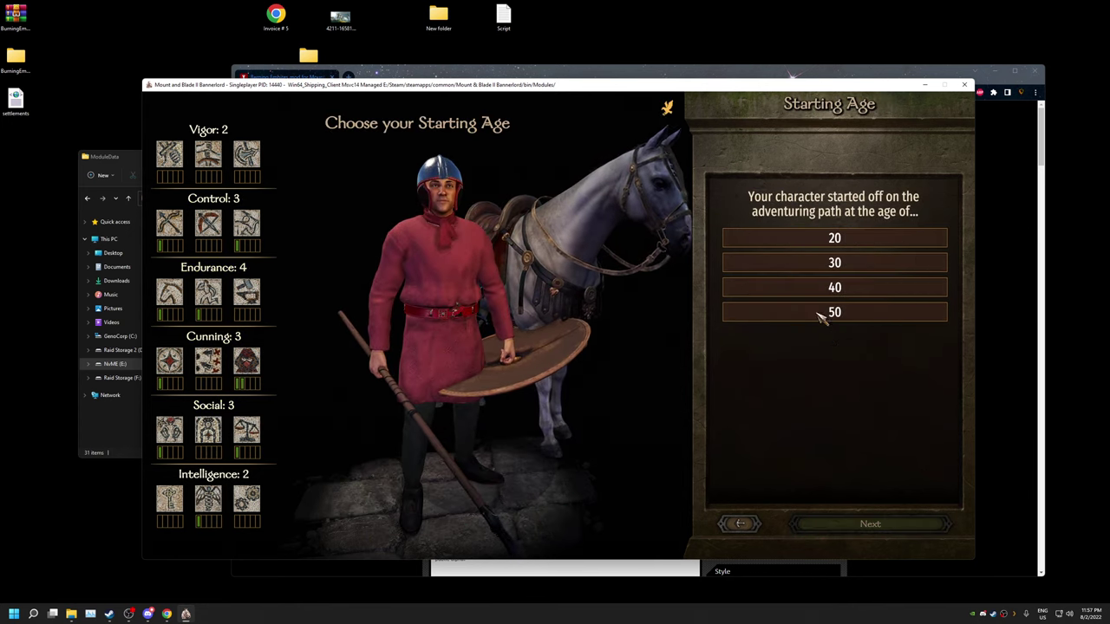
Set starting age 30, add a bird banner symbol, and start the campaign.
{"action": "left_click", "coordinate": [834, 263]}
{"action": "left_click", "coordinate": [870, 524]}
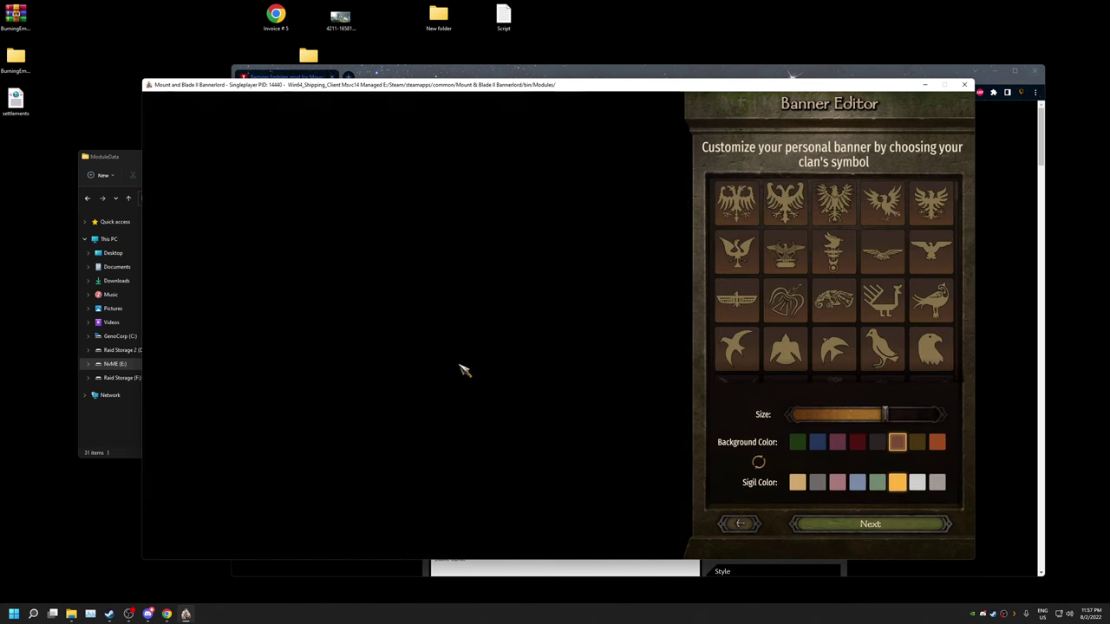
{"action": "left_click", "coordinate": [882, 347]}
{"action": "left_click", "coordinate": [869, 524]}
{"action": "left_click", "coordinate": [871, 526]}
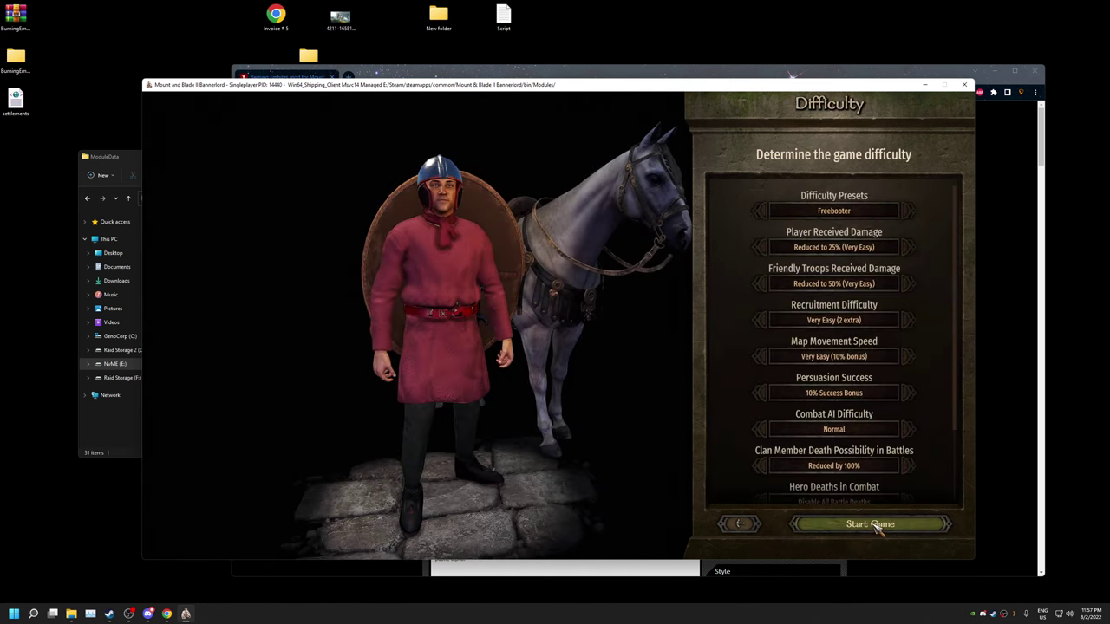
{"action": "left_click", "coordinate": [876, 527]}
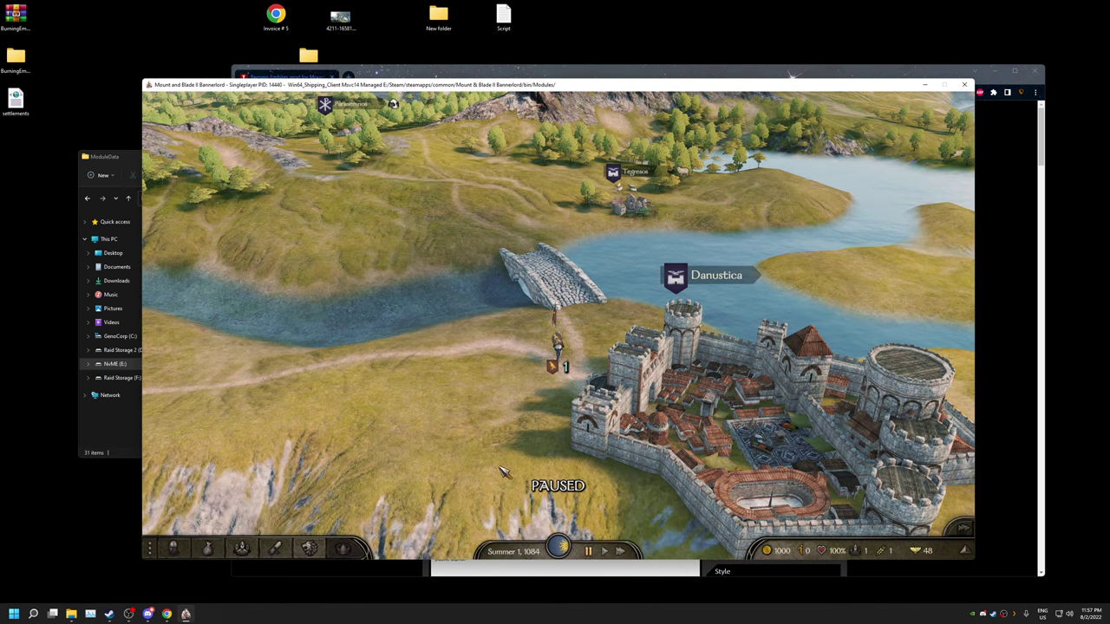
View the Rome-filtered troops, Miles Comitatensis and Miles Palatinus, in the encyclopedia, then close it.
{"action": "key", "text": "n"}
{"action": "left_click", "coordinate": [510, 347]}
{"action": "scroll", "coordinate": [512, 357], "scroll_direction": "down", "scroll_amount": 3}
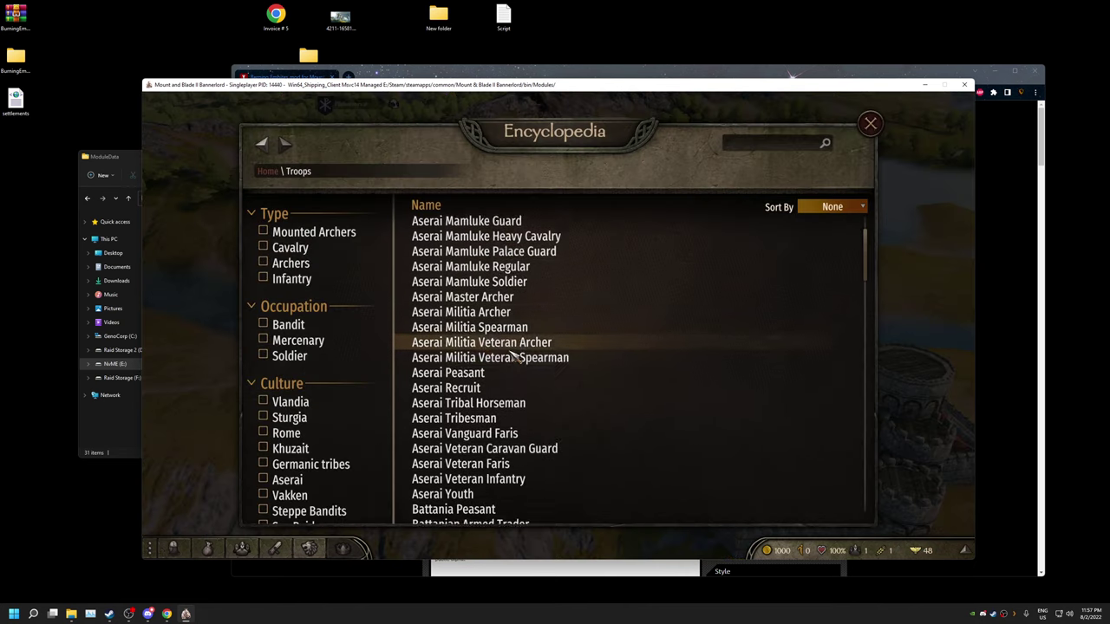
{"action": "scroll", "coordinate": [512, 356], "scroll_direction": "down", "scroll_amount": 5}
{"action": "left_click", "coordinate": [290, 433]}
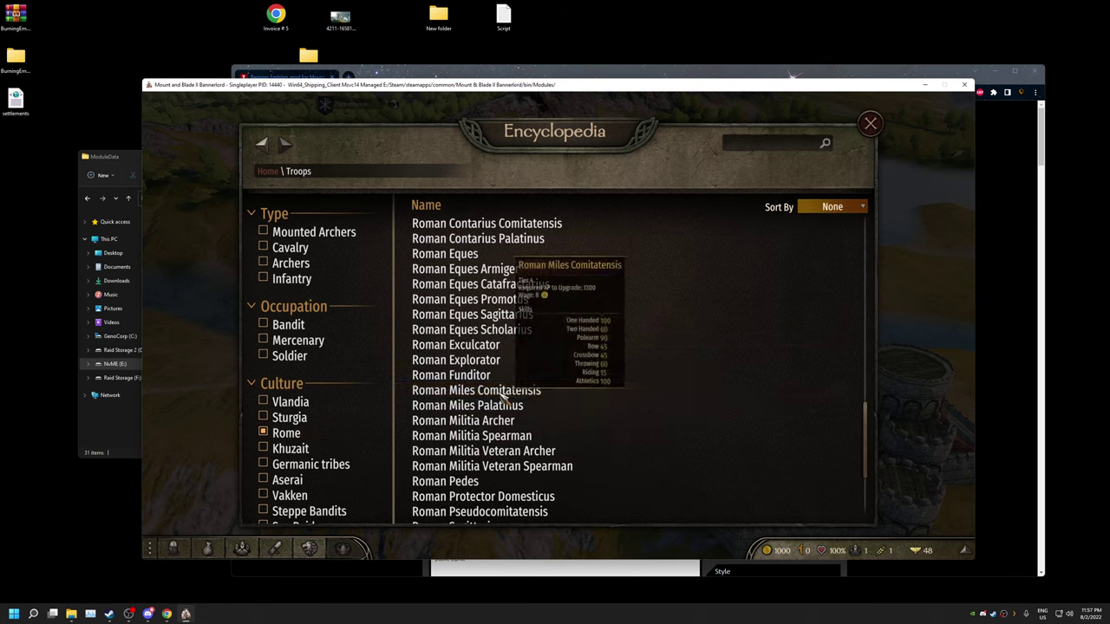
{"action": "left_click", "coordinate": [503, 392]}
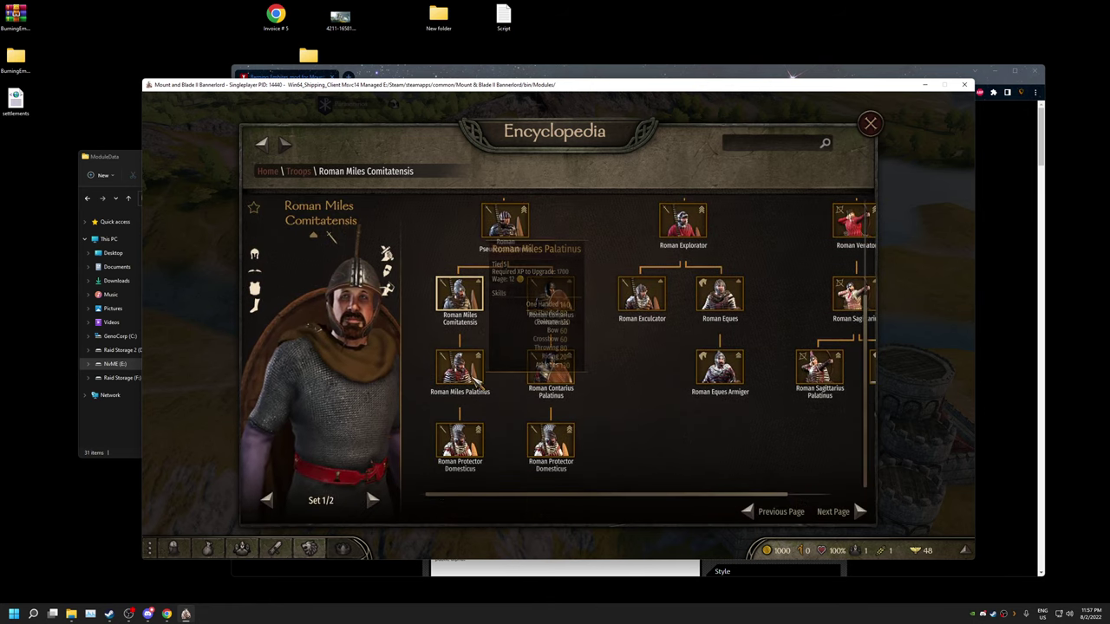
{"action": "left_click", "coordinate": [476, 382]}
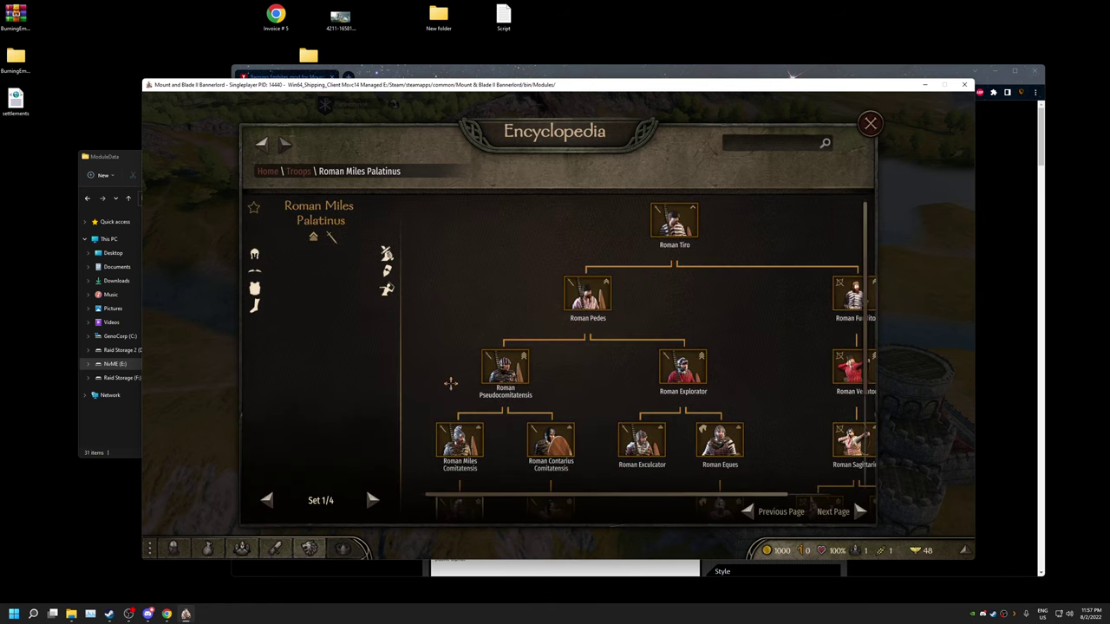
{"action": "left_click", "coordinate": [870, 124]}
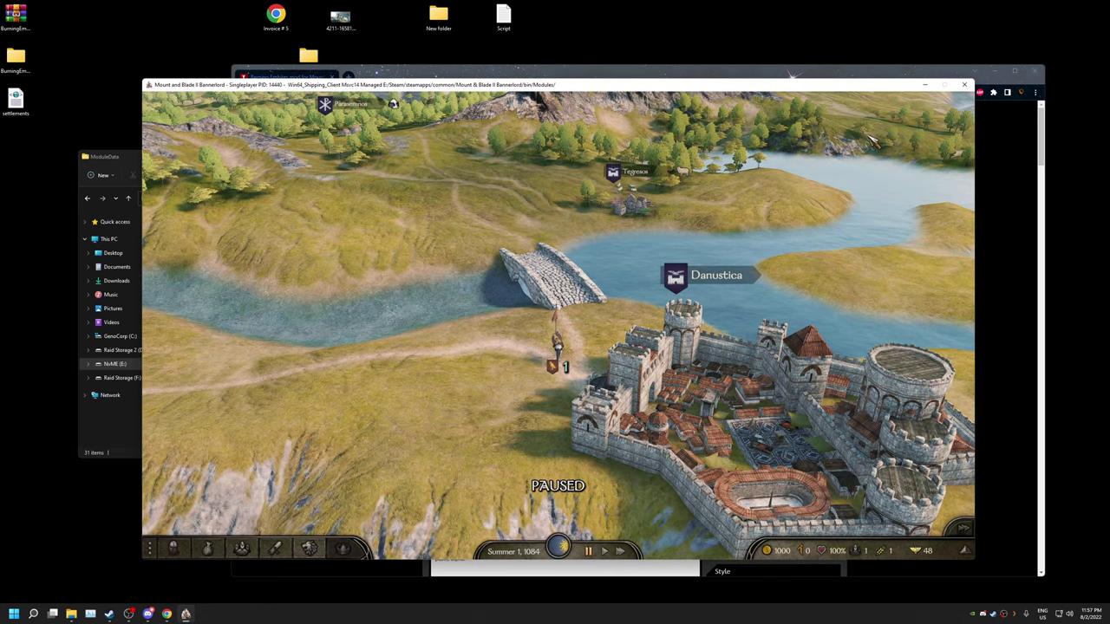